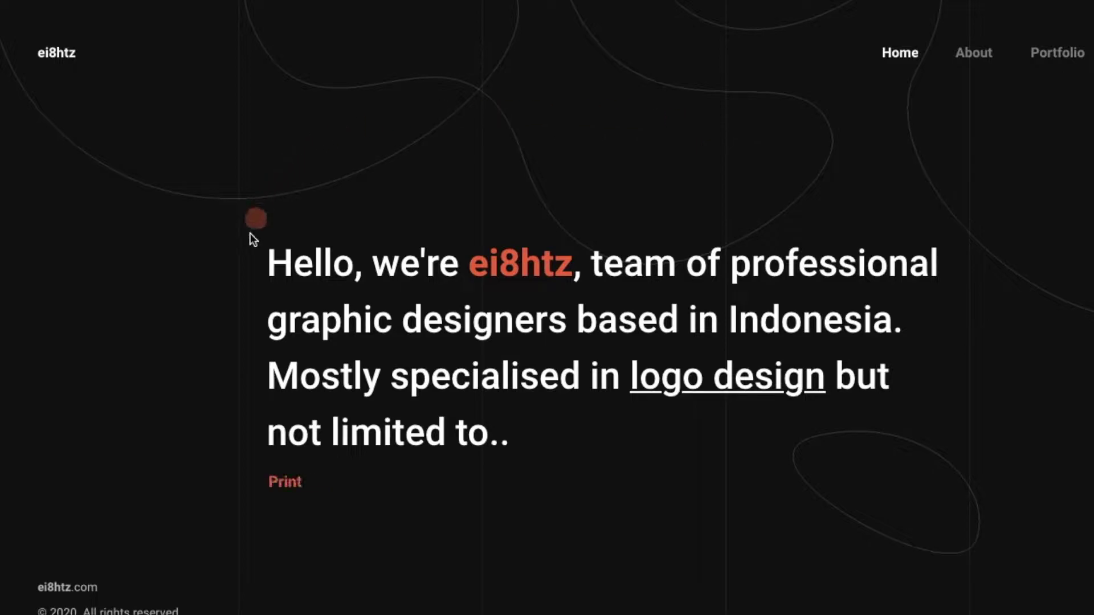
# Scroll the ei8htz demo page to view its trailing-dot cursor circle effect.
pyautogui.scroll(-8, 233, 267)
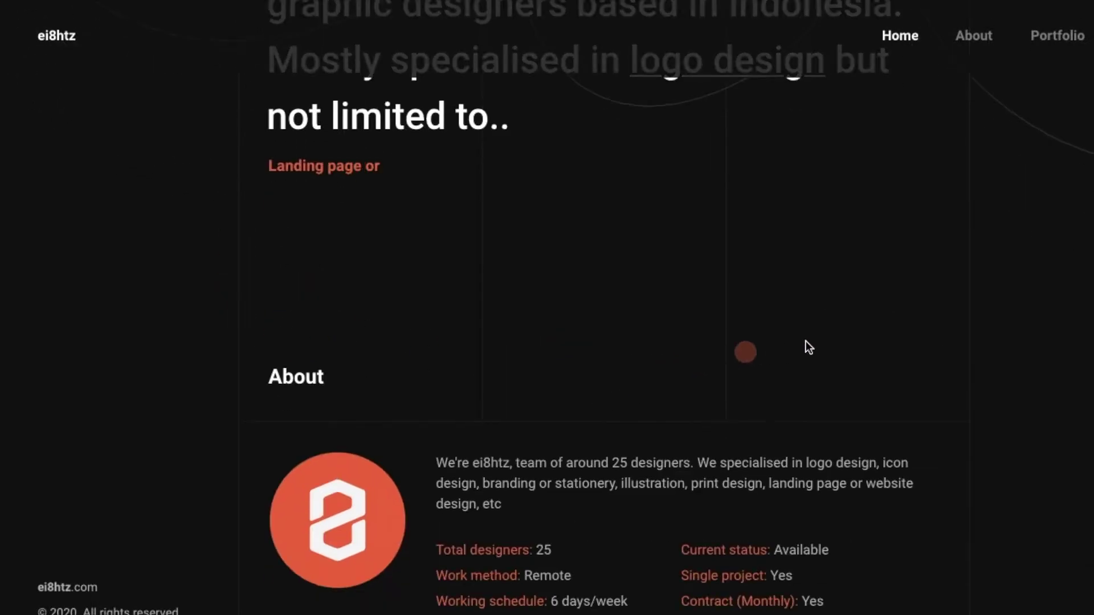
pyautogui.scroll(-8, 949, 370)
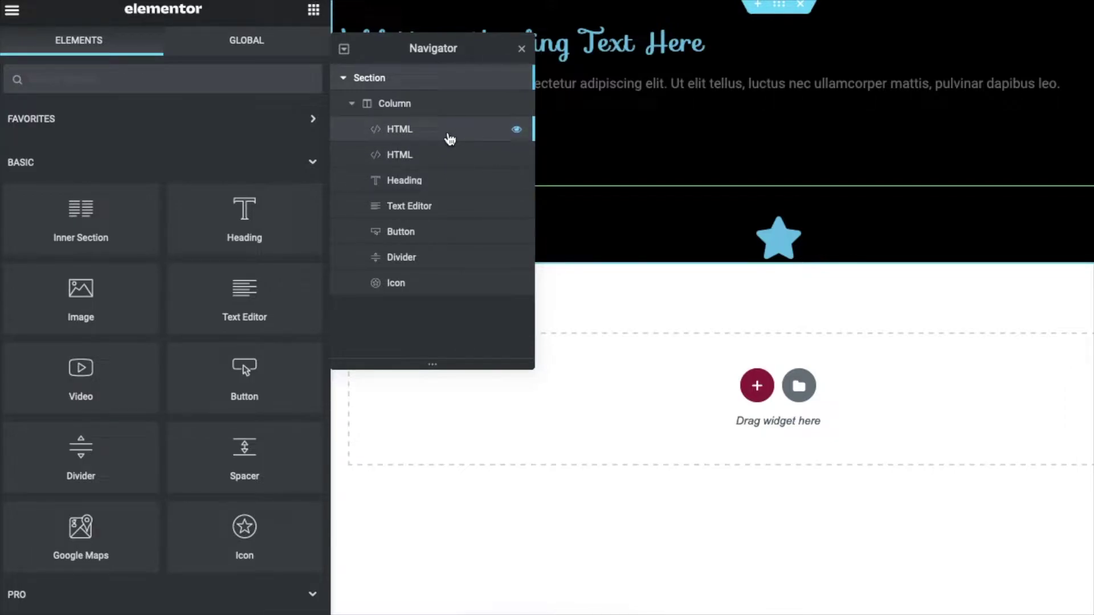
# Select the first HTML widget in the Navigator and inspect its HTML markup.
pyautogui.click(450, 139)
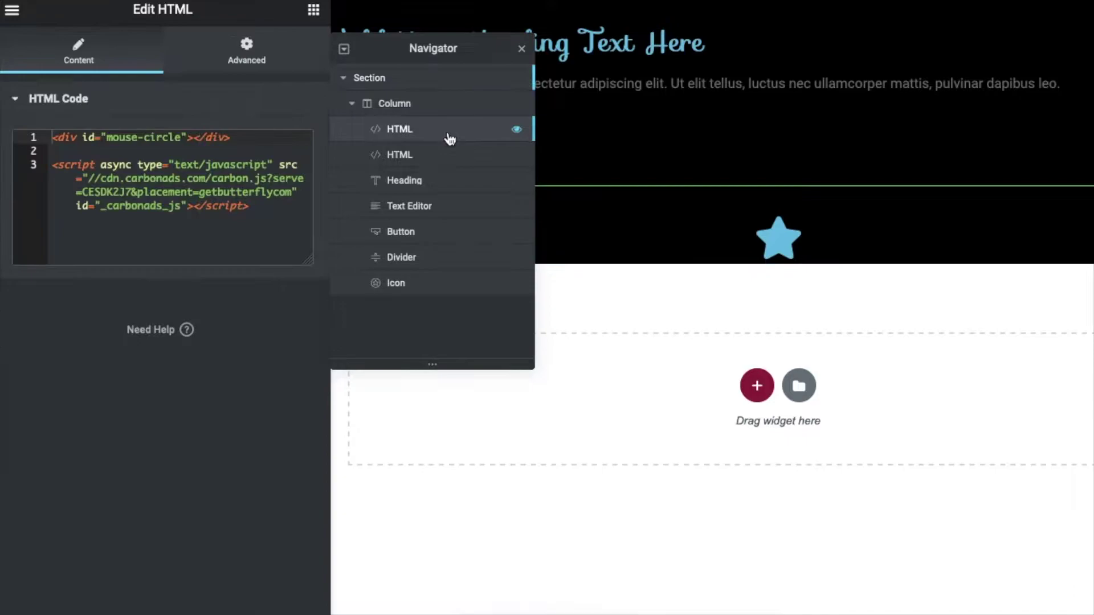
pyautogui.moveTo(267, 206); pyautogui.dragTo(53, 137)
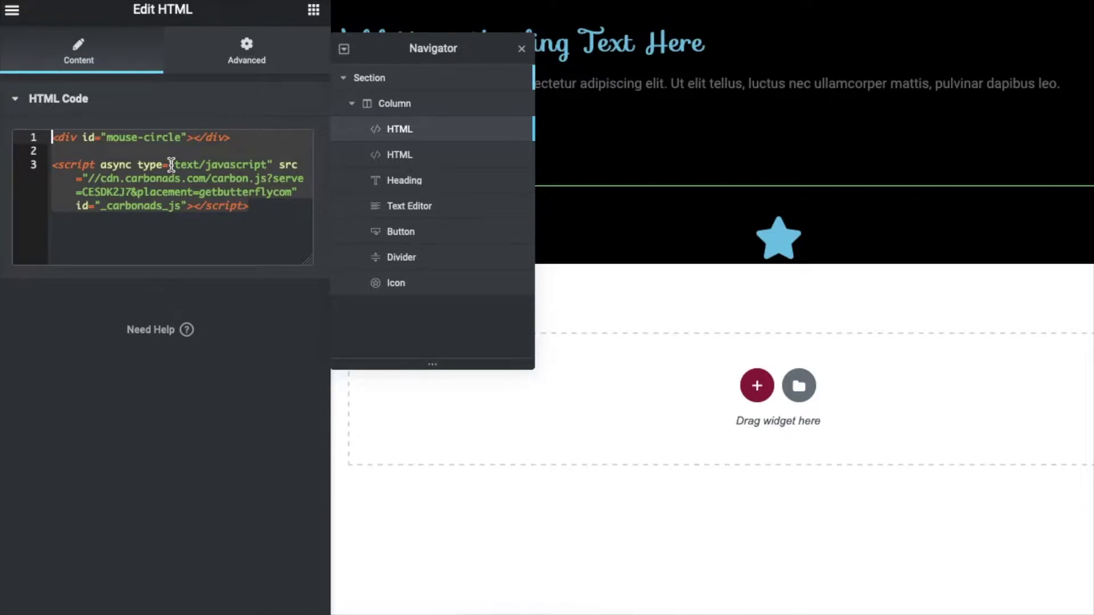
pyautogui.click(268, 204)
# Show the widget's Advanced settings and expand its Custom CSS section.
pyautogui.click(265, 69)
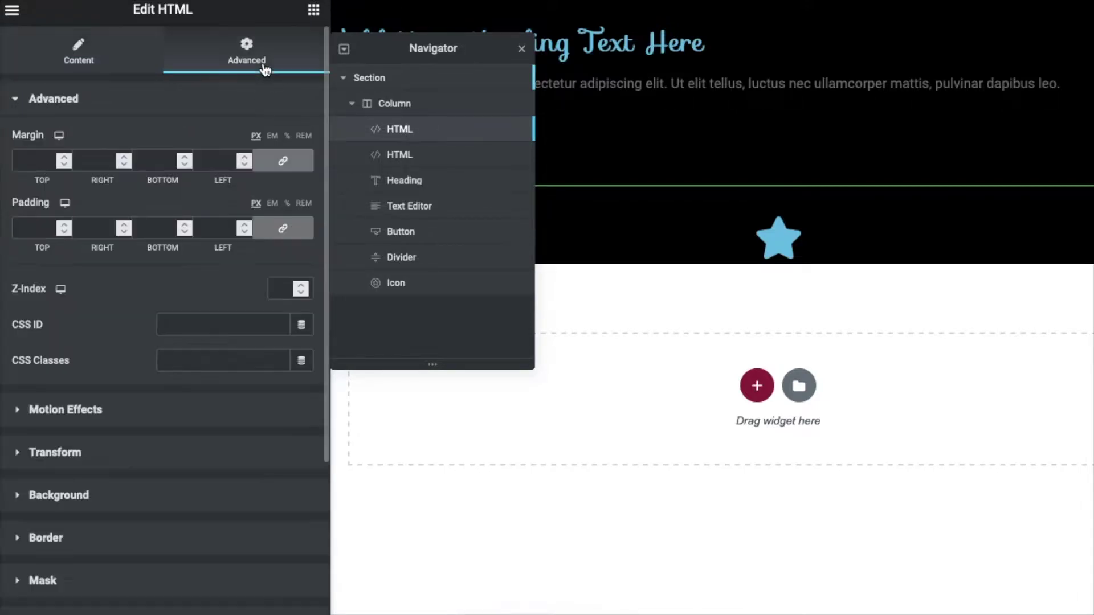
pyautogui.scroll(-4, 200, 444)
pyautogui.click(63, 50)
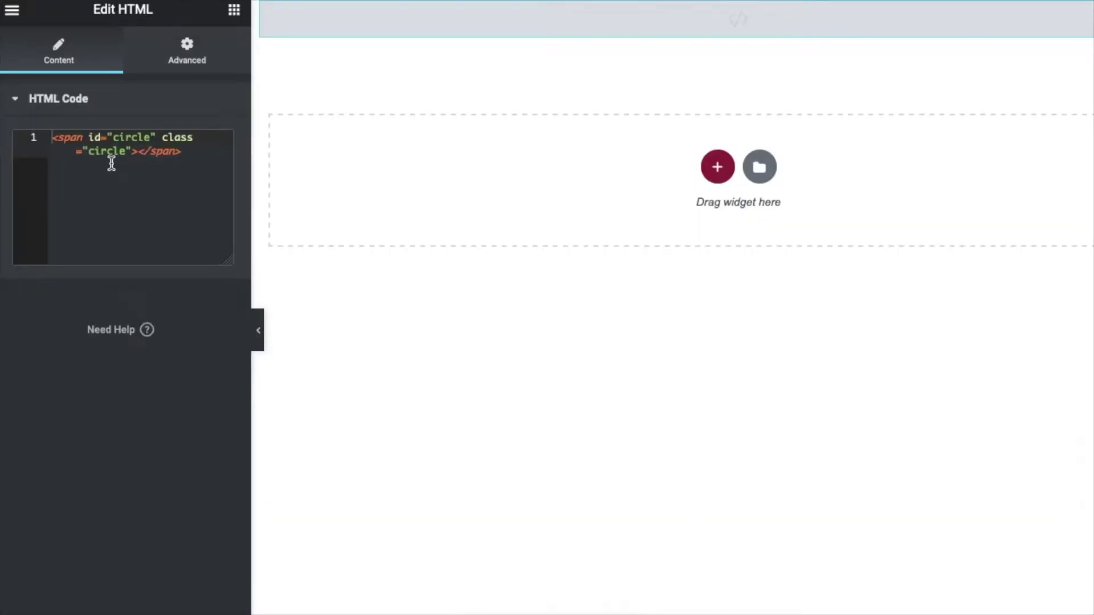
pyautogui.click(176, 65)
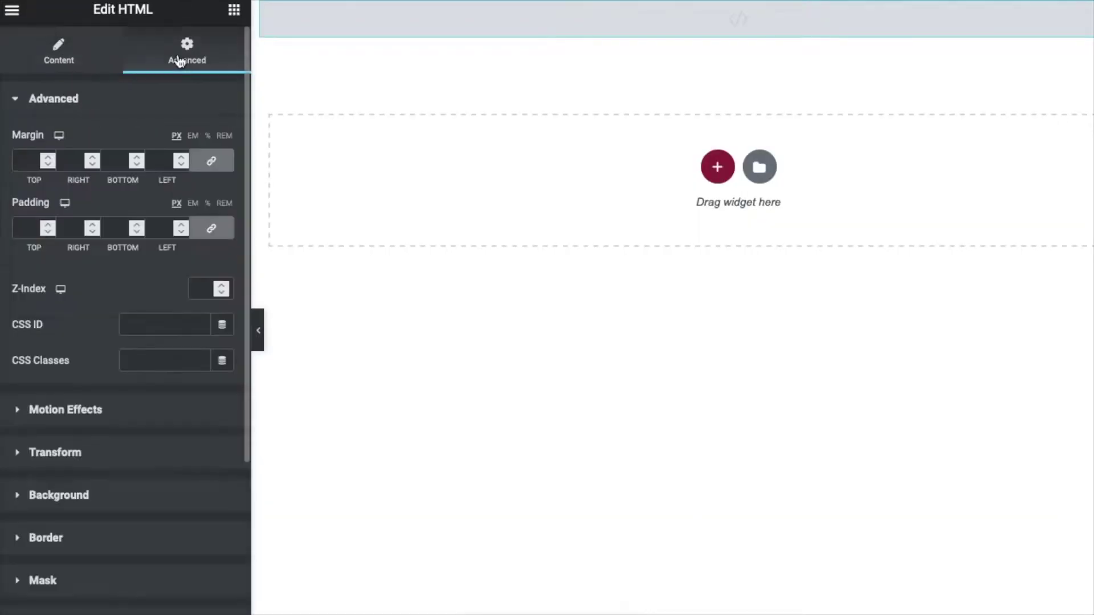
pyautogui.scroll(-4, 140, 319)
pyautogui.click(88, 516)
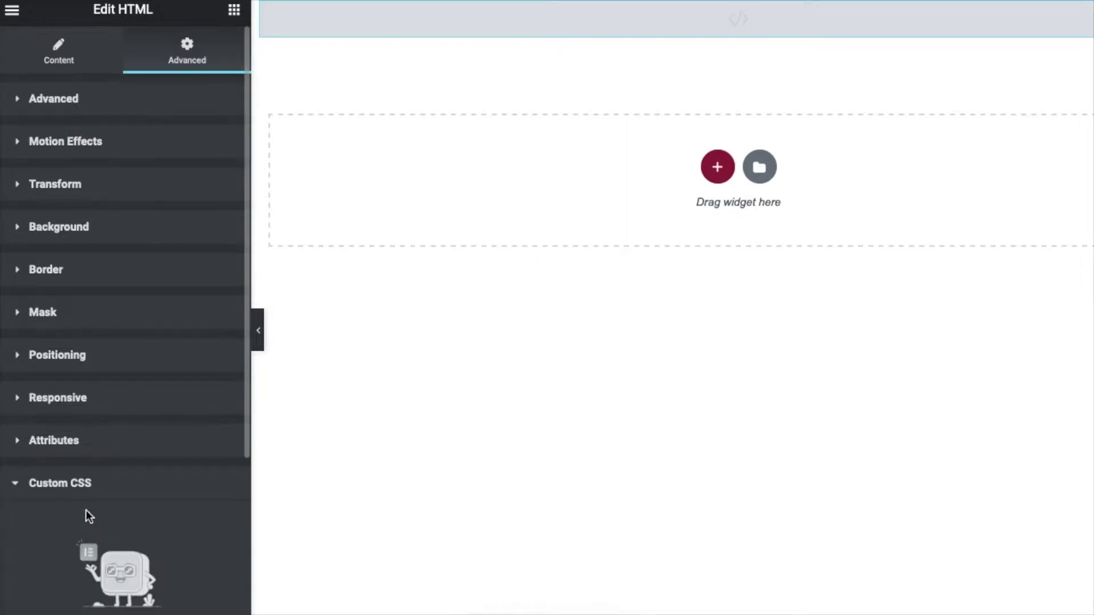
pyautogui.scroll(1, 128, 354)
pyautogui.scroll(-1, 40, 331)
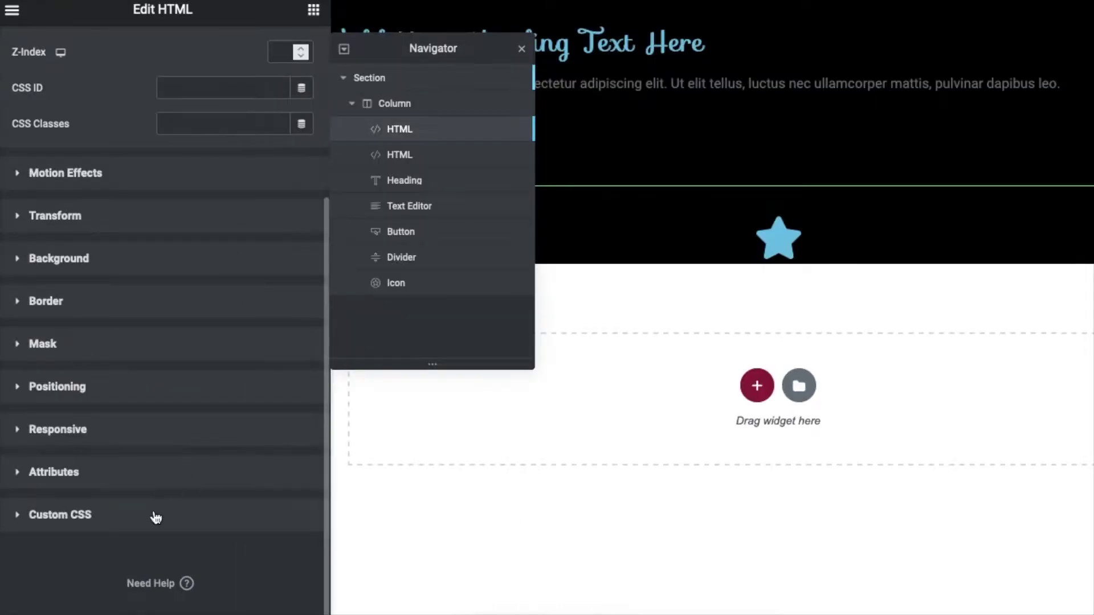
pyautogui.click(156, 516)
# Review the #mouse-circle rule: green background, 0.4 opacity and the border-radius declaration.
pyautogui.scroll(-4, 156, 508)
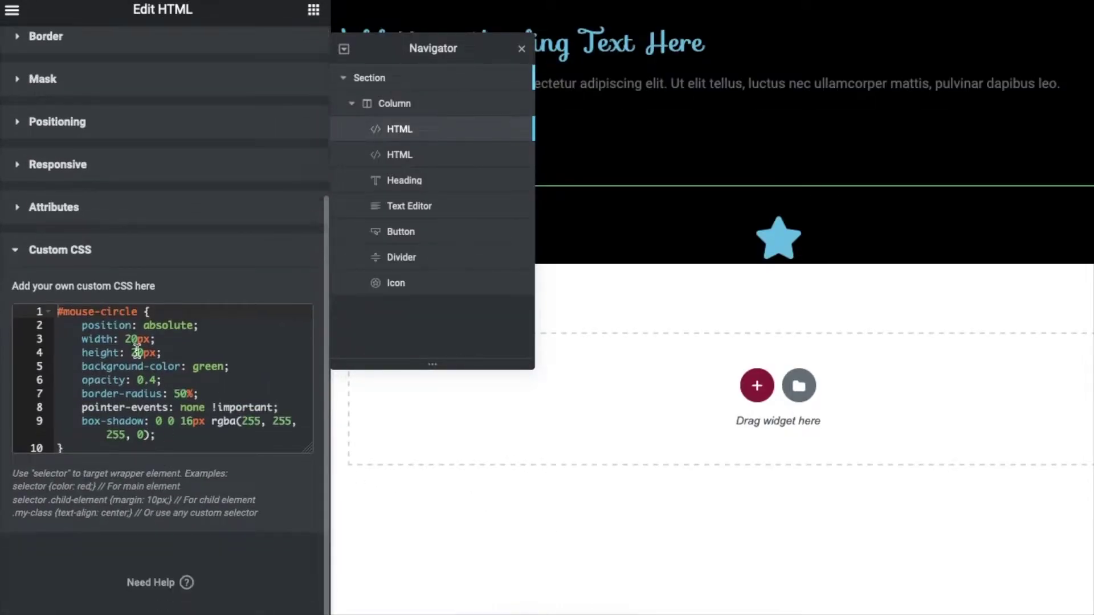
pyautogui.moveTo(58, 315); pyautogui.dragTo(108, 444)
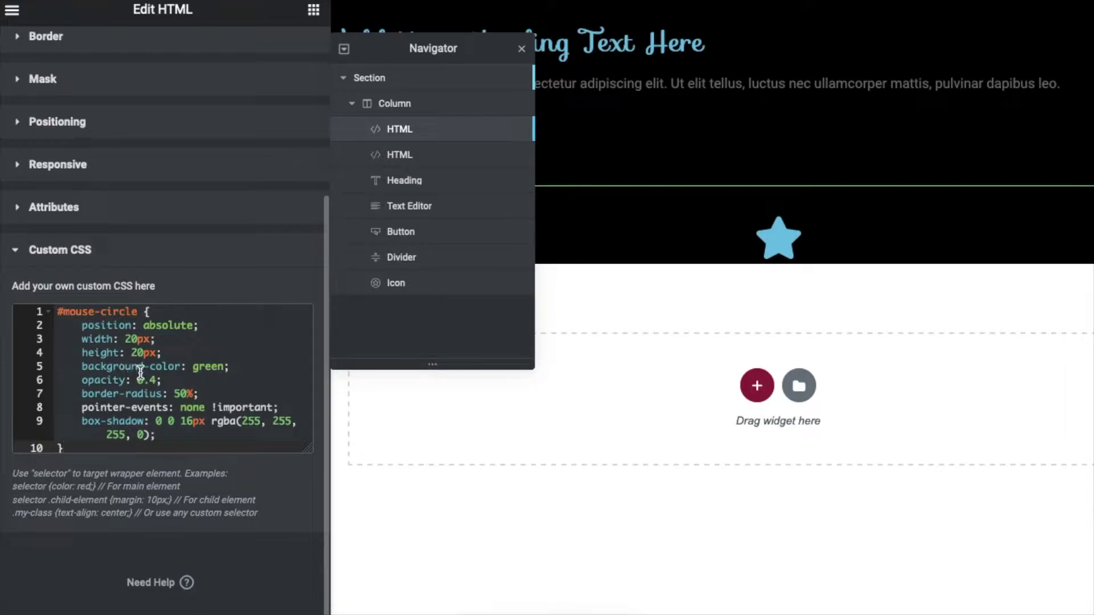
pyautogui.moveTo(193, 365); pyautogui.dragTo(221, 366)
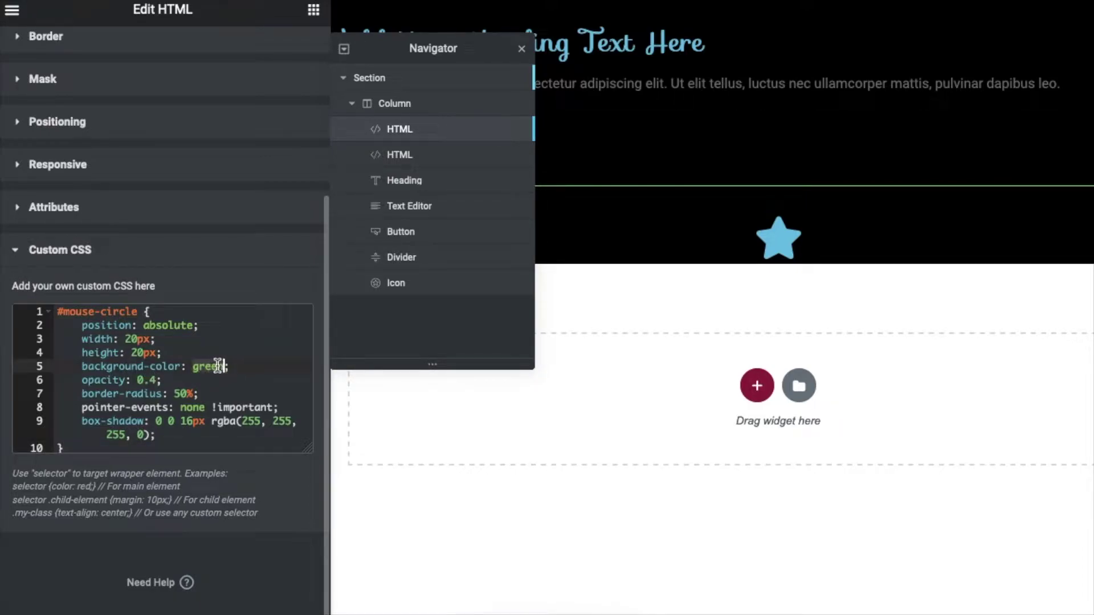
pyautogui.moveTo(139, 379); pyautogui.dragTo(156, 381)
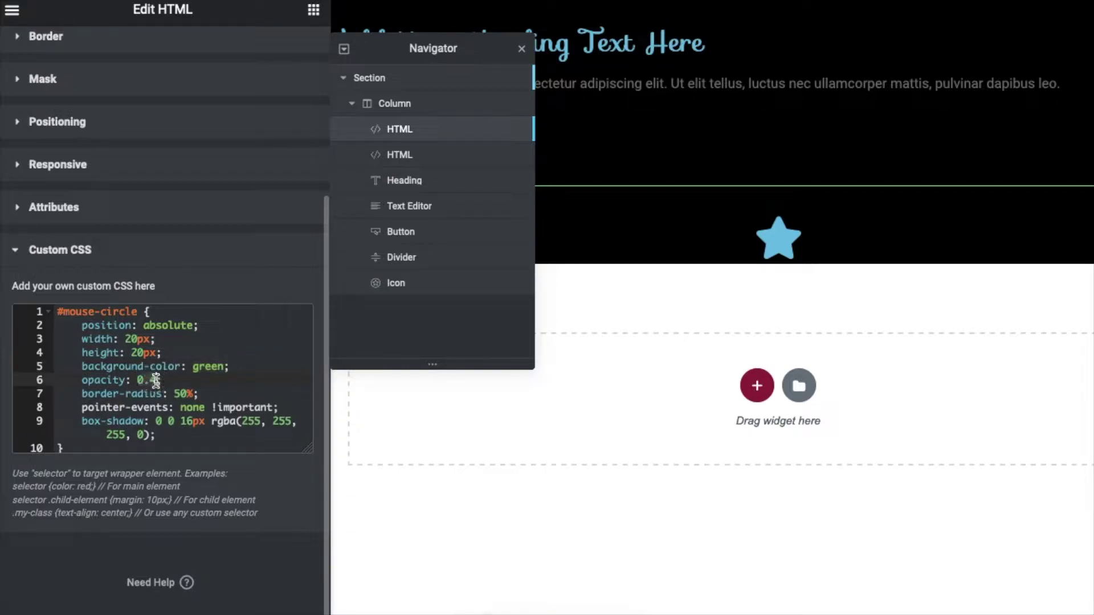
pyautogui.click(245, 369)
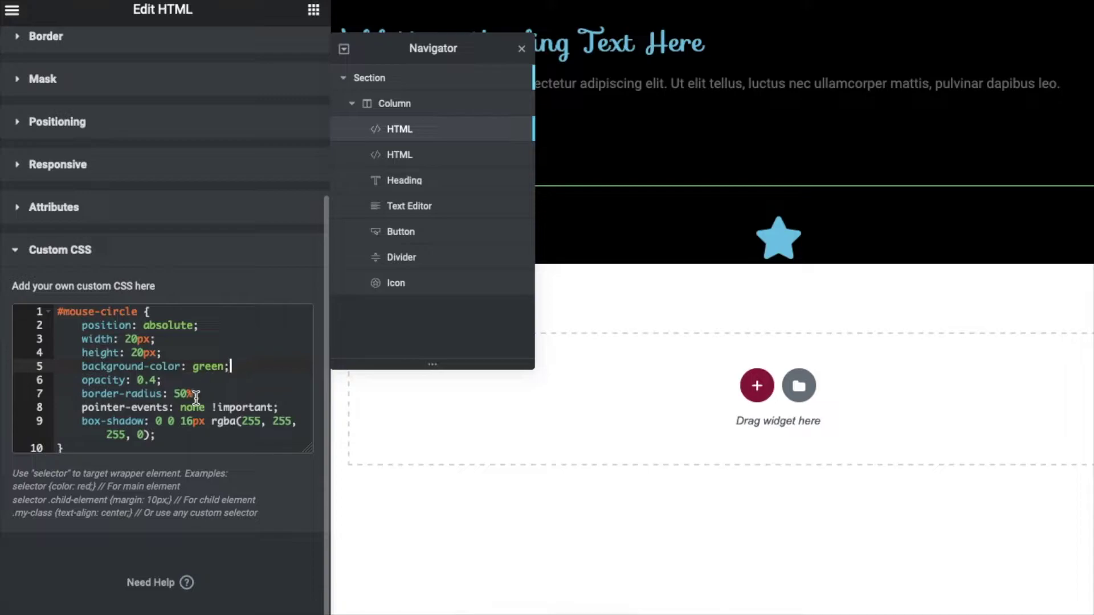
pyautogui.moveTo(196, 397); pyautogui.dragTo(100, 397)
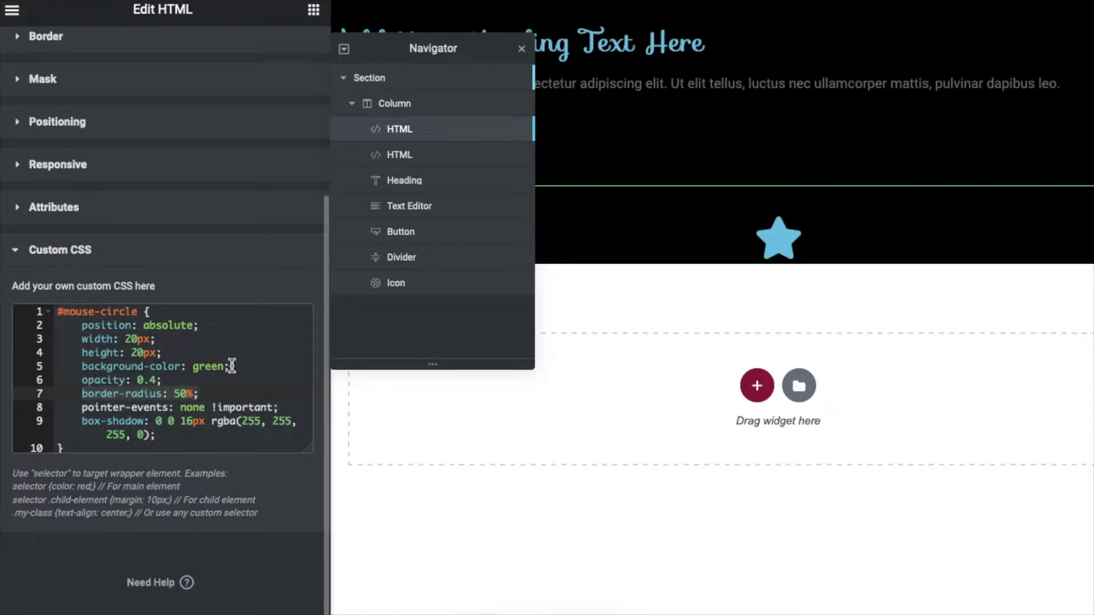
# Recheck the background-color: green line, then open the second HTML widget's script.
pyautogui.click(232, 366)
pyautogui.moveTo(238, 366); pyautogui.dragTo(79, 367)
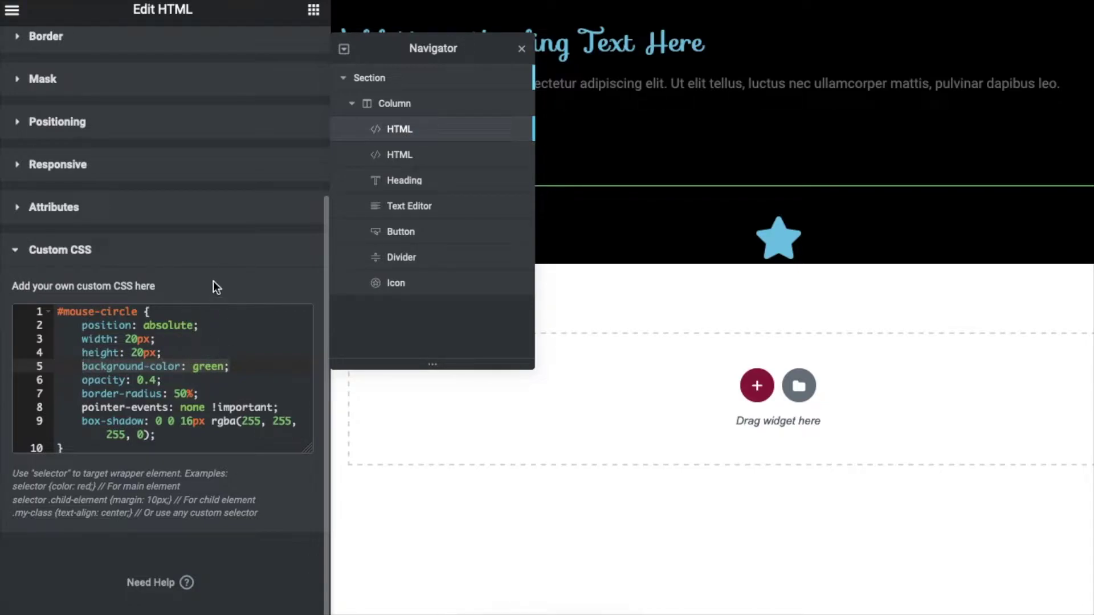
pyautogui.click(245, 364)
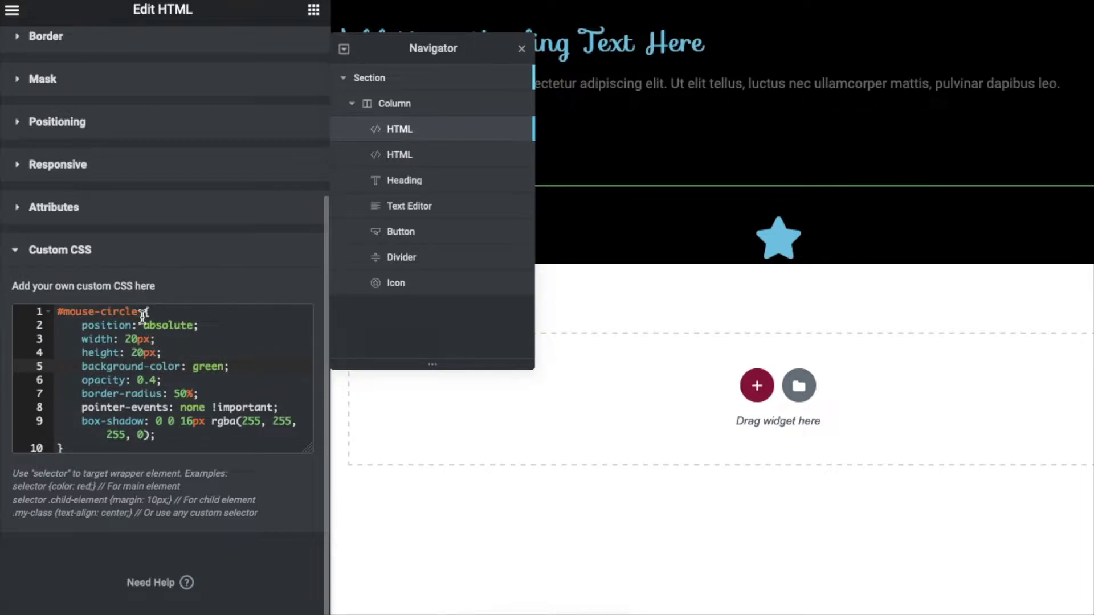
pyautogui.scroll(5, 193, 395)
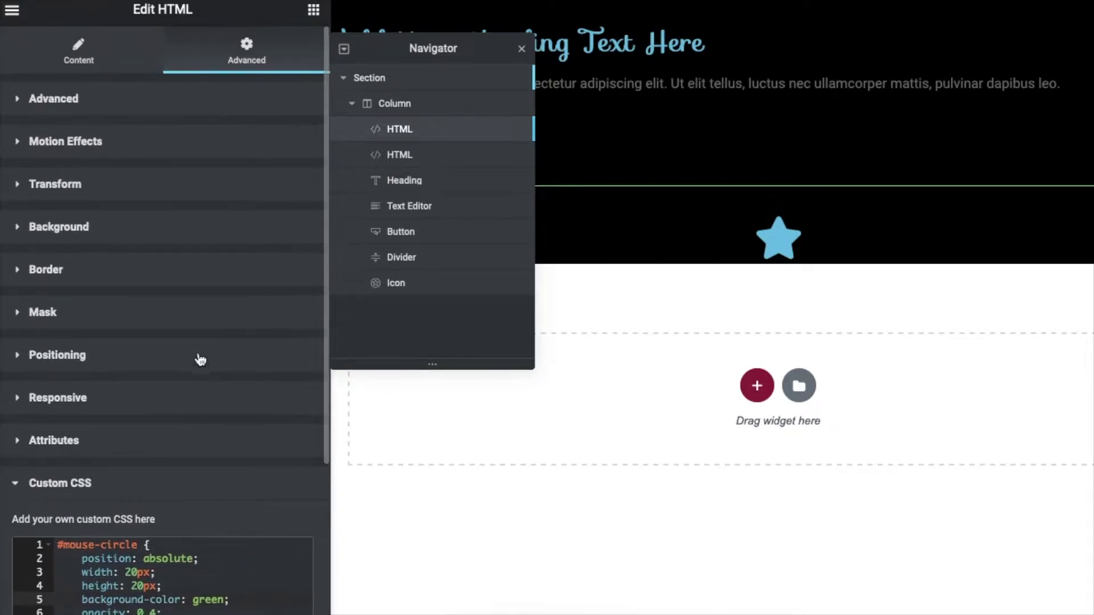
pyautogui.click(427, 163)
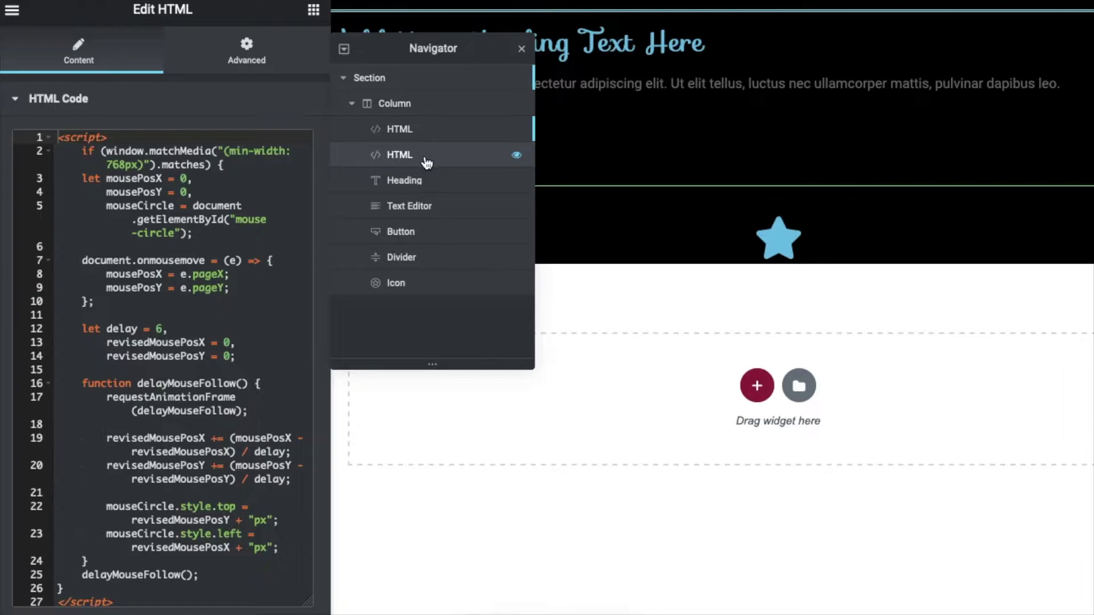
# Review the cursor-following script and drag the Navigator aside to uncover the page.
pyautogui.moveTo(61, 139); pyautogui.dragTo(128, 511)
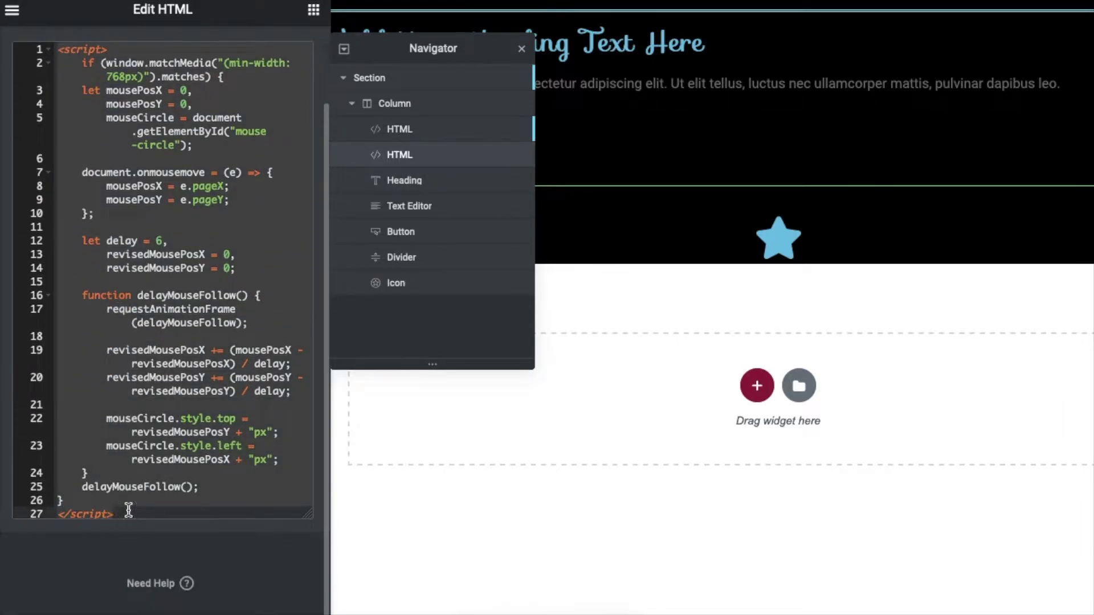
pyautogui.scroll(2, 129, 511)
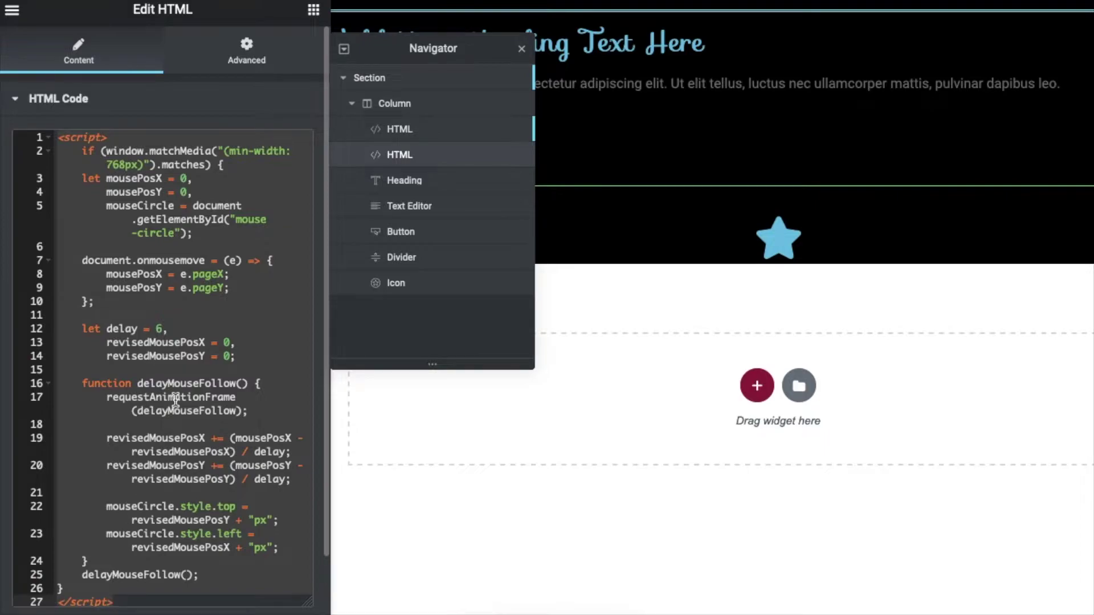
pyautogui.click(212, 180)
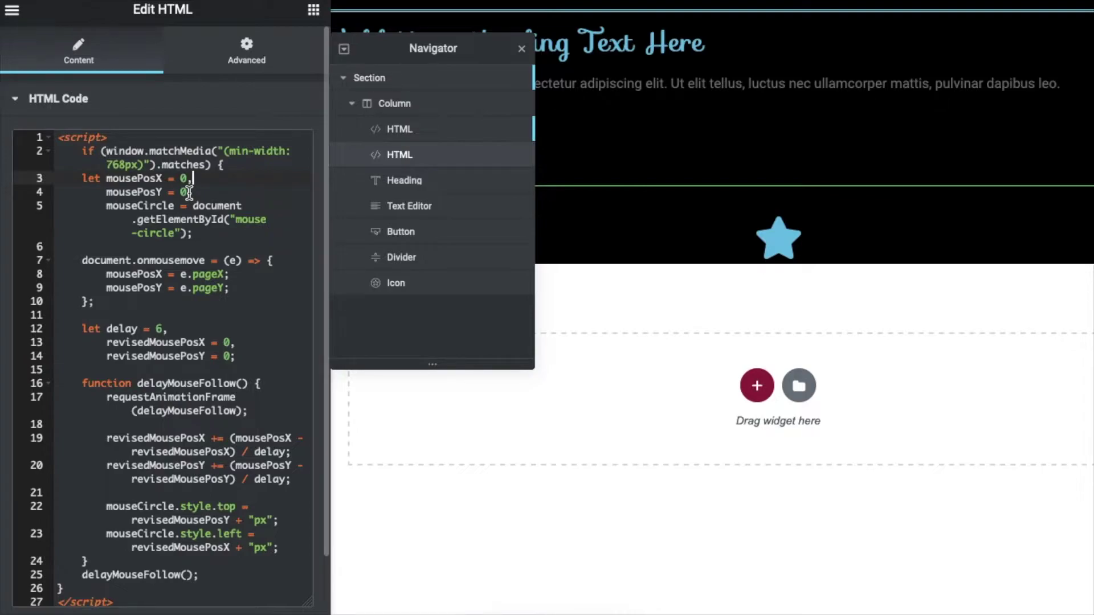
pyautogui.moveTo(367, 48); pyautogui.dragTo(1025, 142)
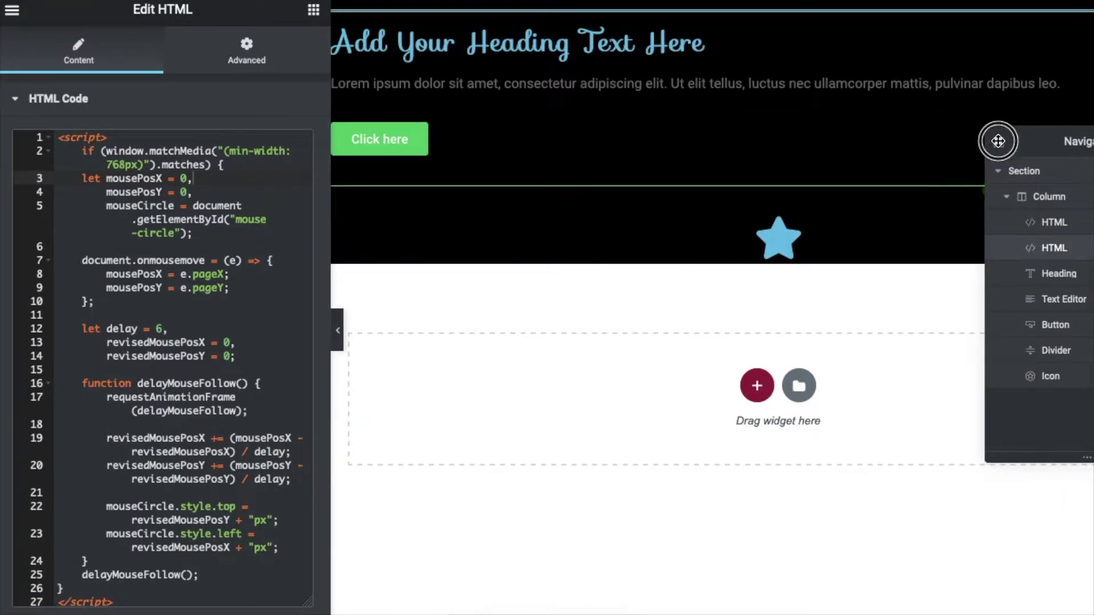
pyautogui.moveTo(996, 139); pyautogui.dragTo(507, 116)
# Open the first HTML widget's Custom CSS and place the cursor in the circle rule.
pyautogui.click(527, 206)
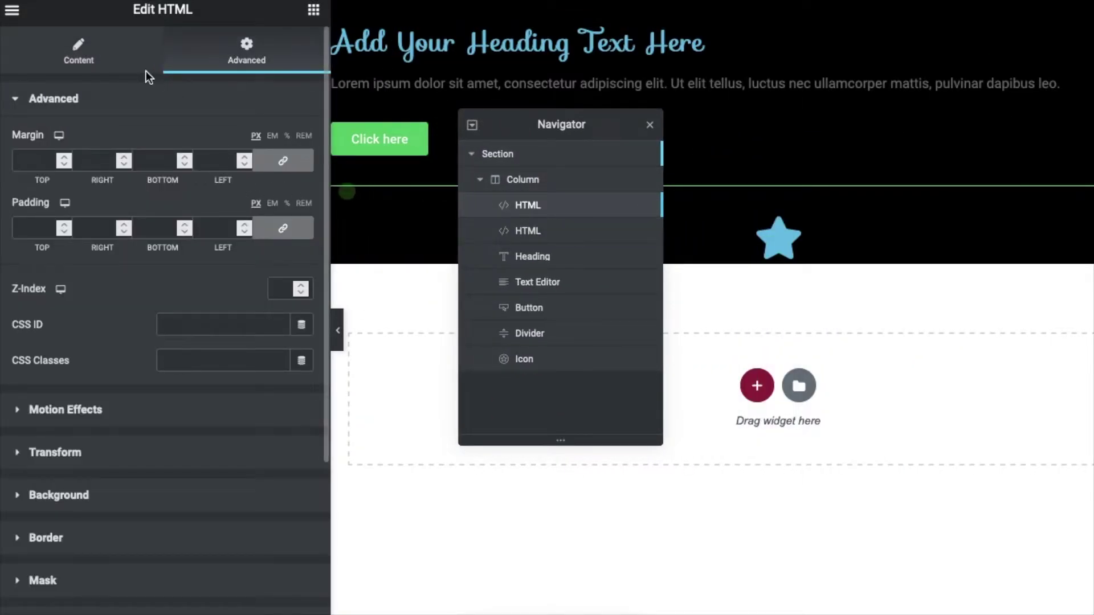
pyautogui.scroll(-1, 178, 381)
pyautogui.scroll(-3, 178, 381)
pyautogui.click(108, 518)
pyautogui.scroll(-4, 193, 395)
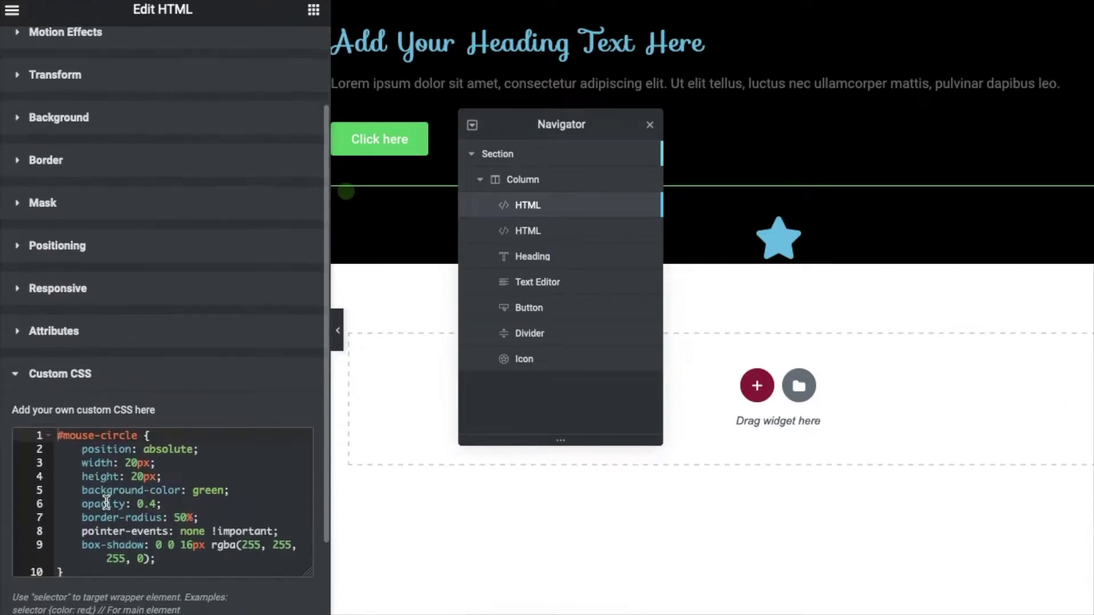
pyautogui.click(202, 377)
# Change the circle's background-color value to blue.
pyautogui.click(204, 370)
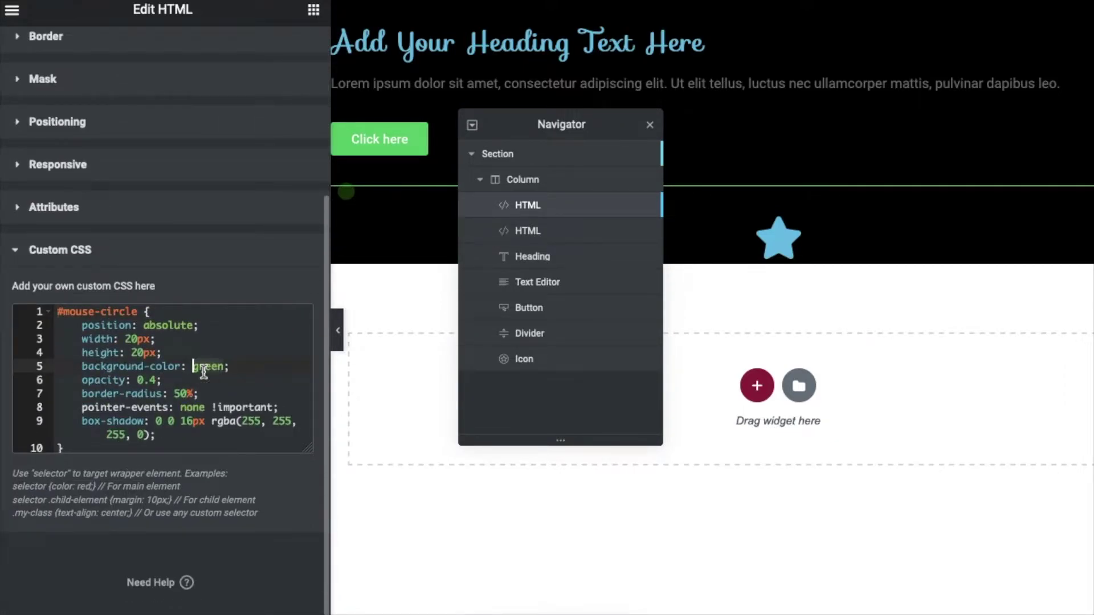
pyautogui.write('red')
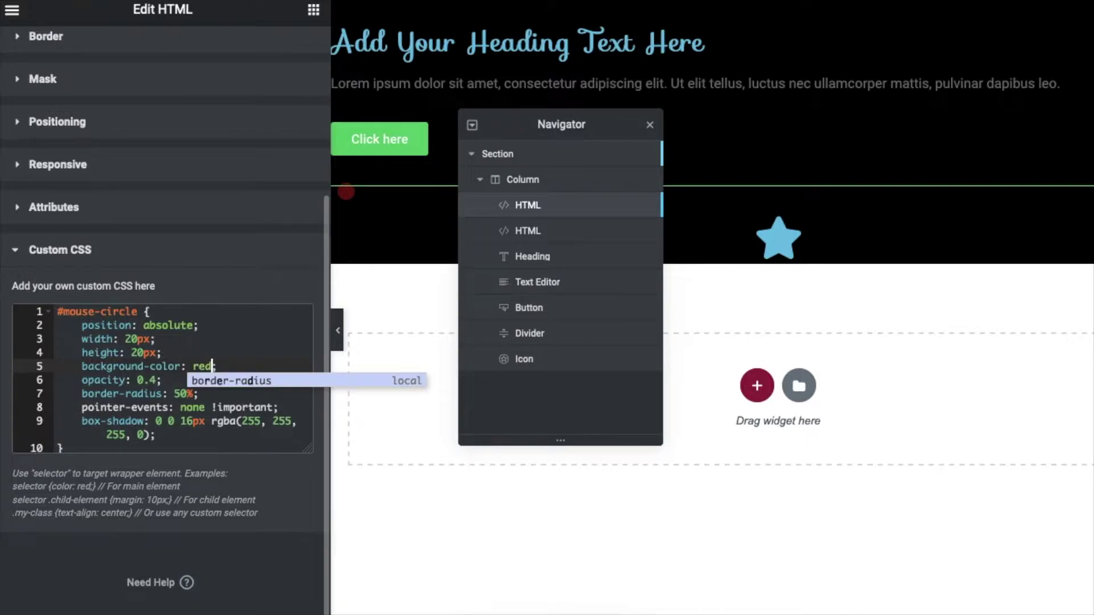
pyautogui.press('BackSpace')
pyautogui.press('BackSpace')
pyautogui.press('BackSpace')
pyautogui.write('blue')
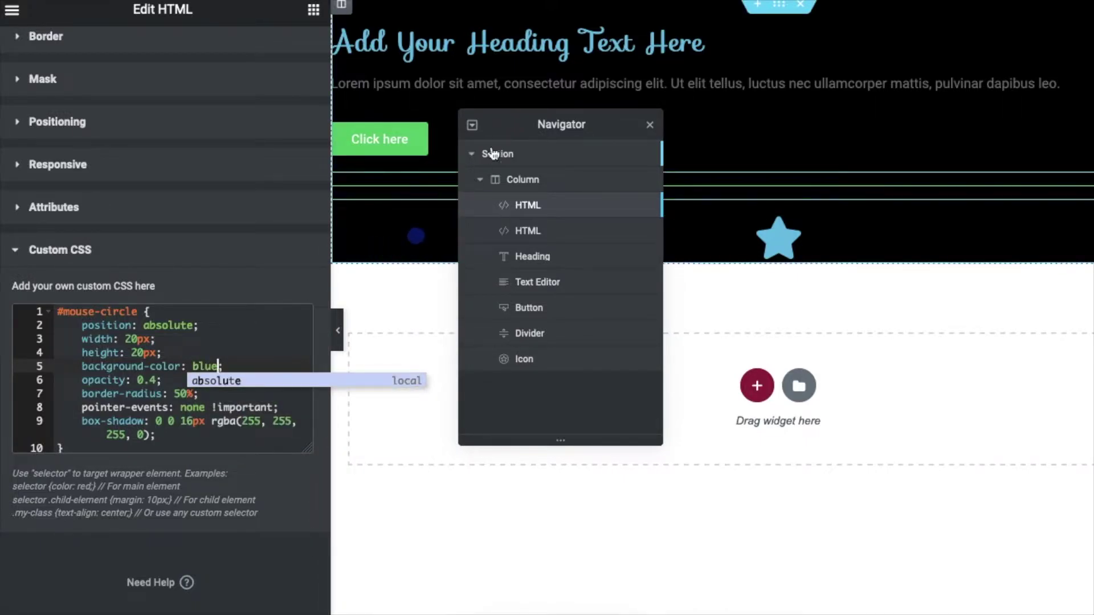
pyautogui.moveTo(573, 142); pyautogui.dragTo(896, 164)
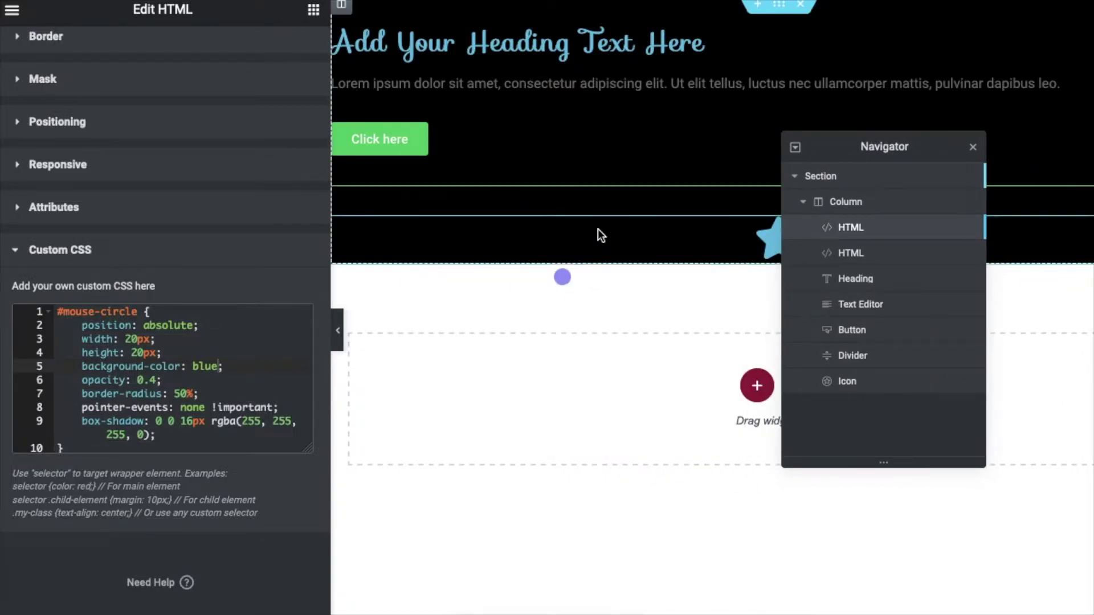
# Set the circle's opacity to 0.4.
pyautogui.click(149, 377)
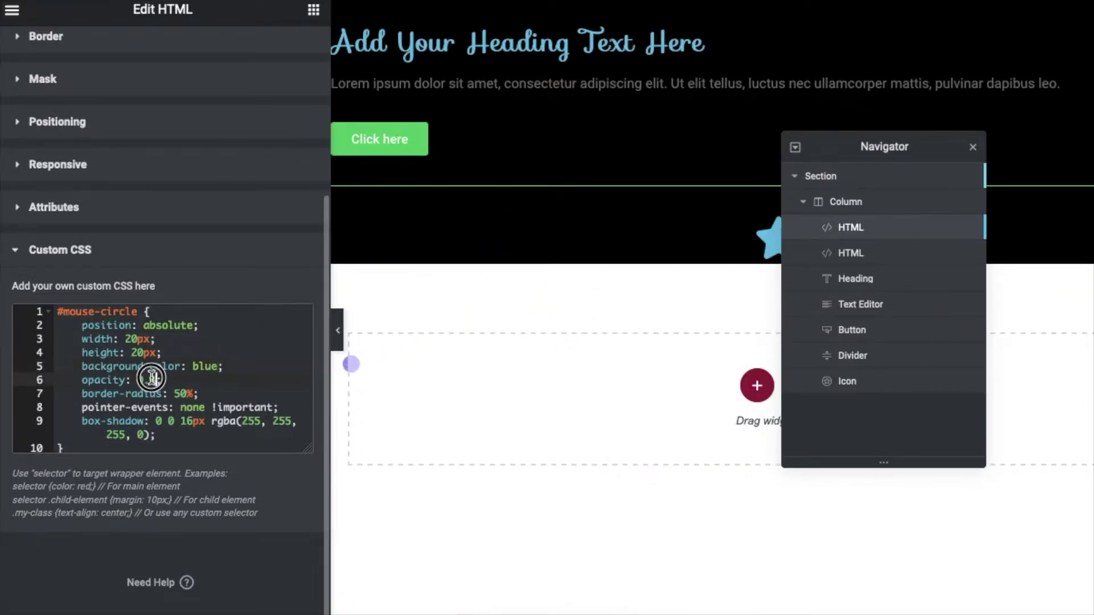
pyautogui.press('BackSpace')
pyautogui.press('BackSpace')
pyautogui.press('BackSpace')
pyautogui.write('1')
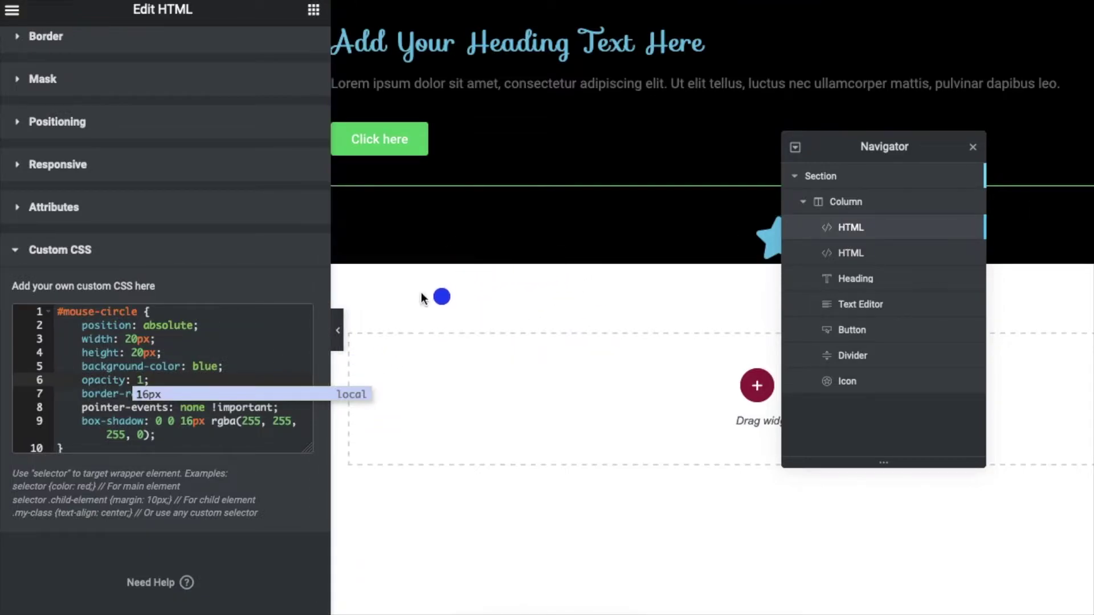
pyautogui.press('BackSpace')
pyautogui.write('0.4')
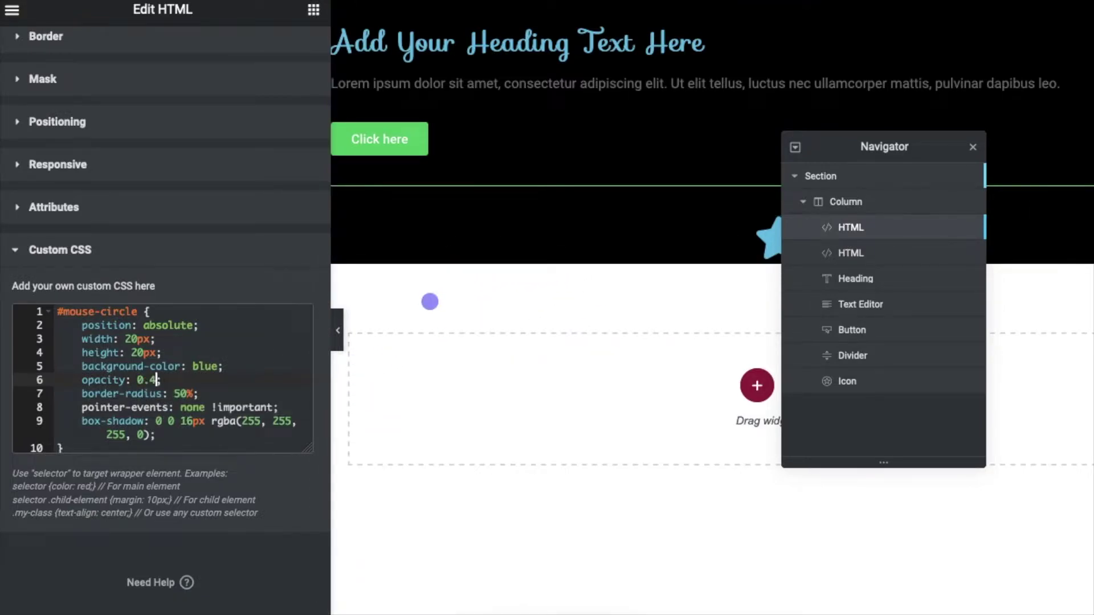
# Change the circle's background-color back to green.
pyautogui.click(205, 366)
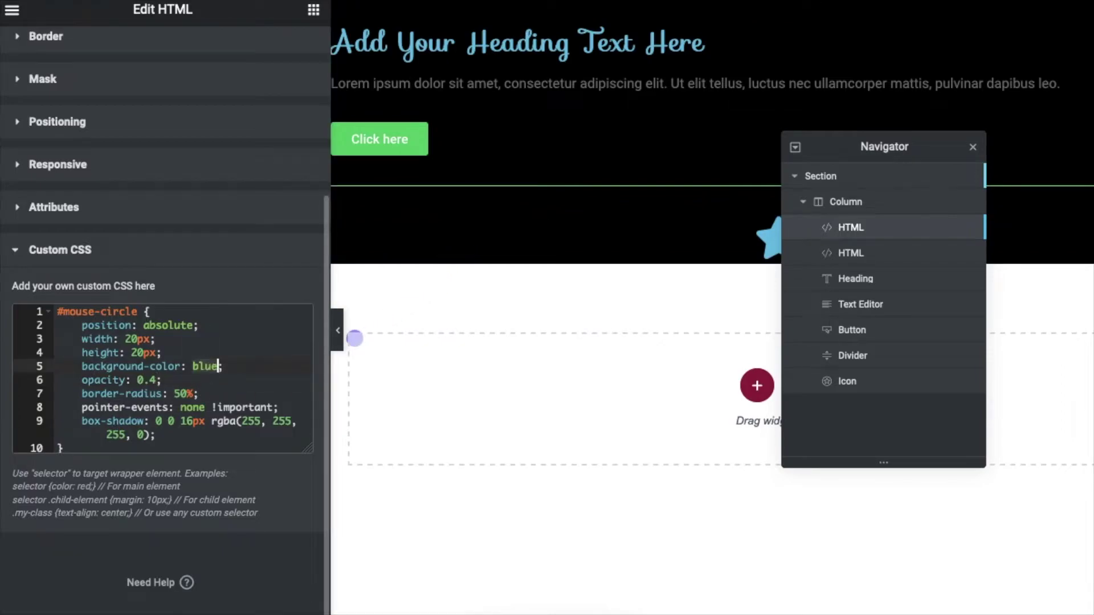
pyautogui.write('green')
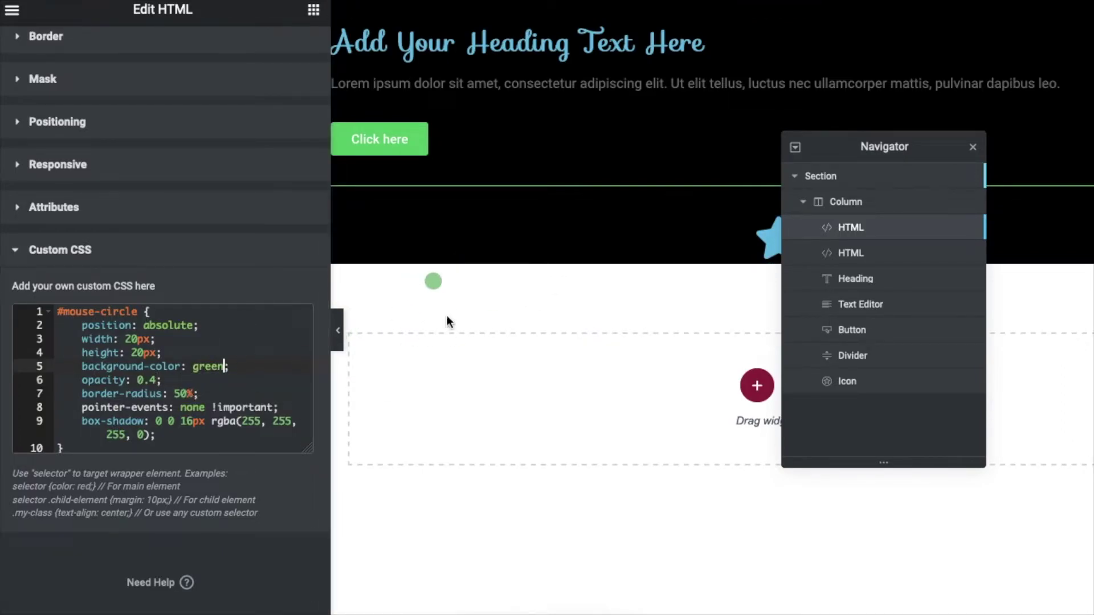
pyautogui.moveTo(879, 152); pyautogui.dragTo(954, 103)
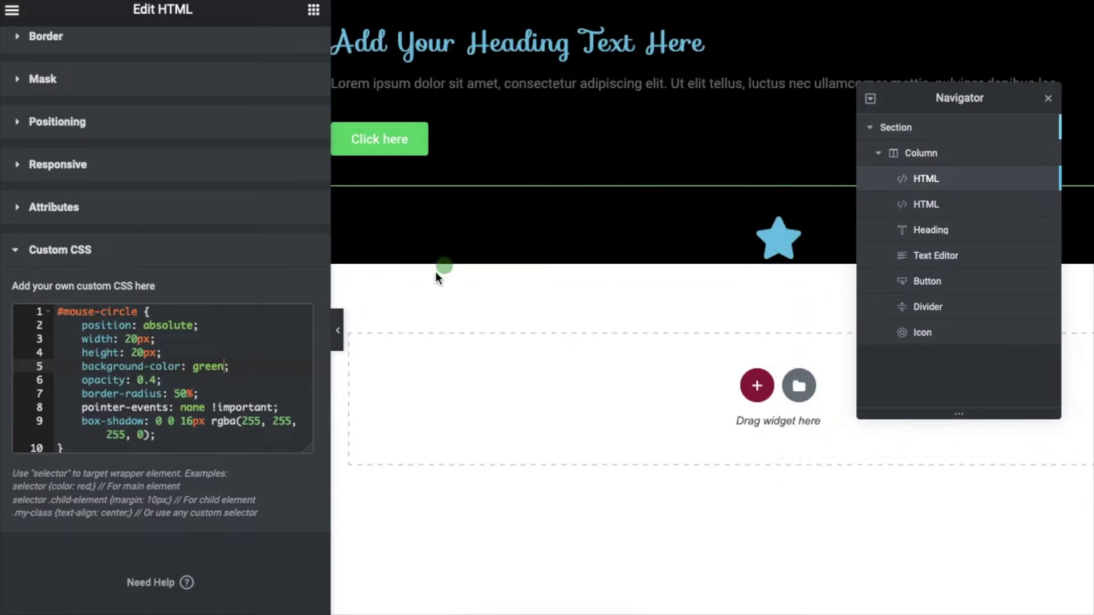
pyautogui.scroll(5, 190, 357)
pyautogui.scroll(-4, 191, 358)
# Bring up the ThePlus Settings submenu in the WordPress admin sidebar.
pyautogui.scroll(4, 188, 359)
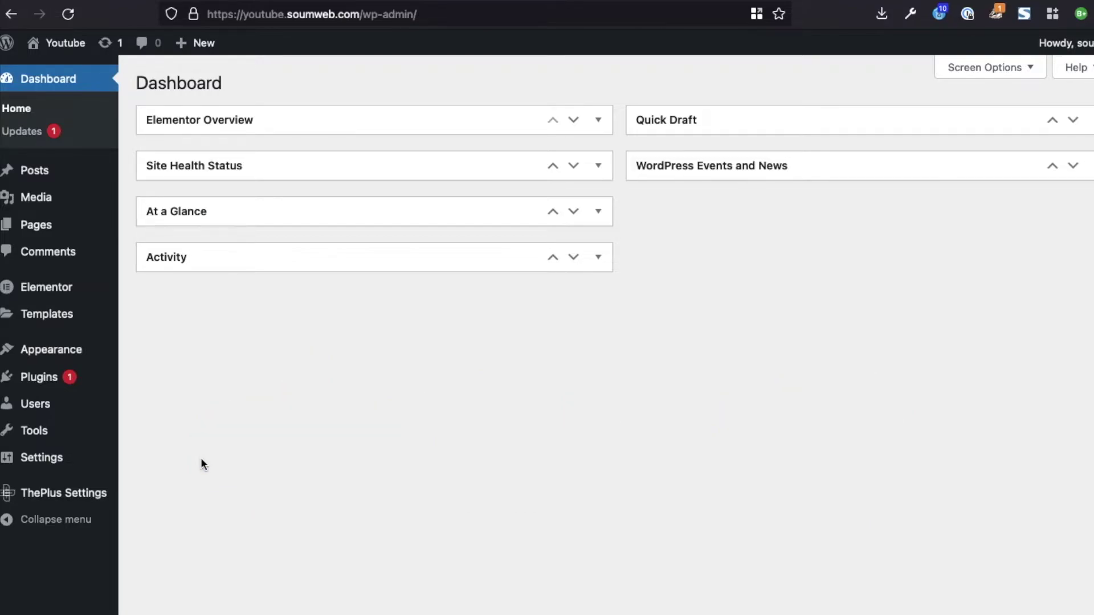
pyautogui.moveTo(93, 499)
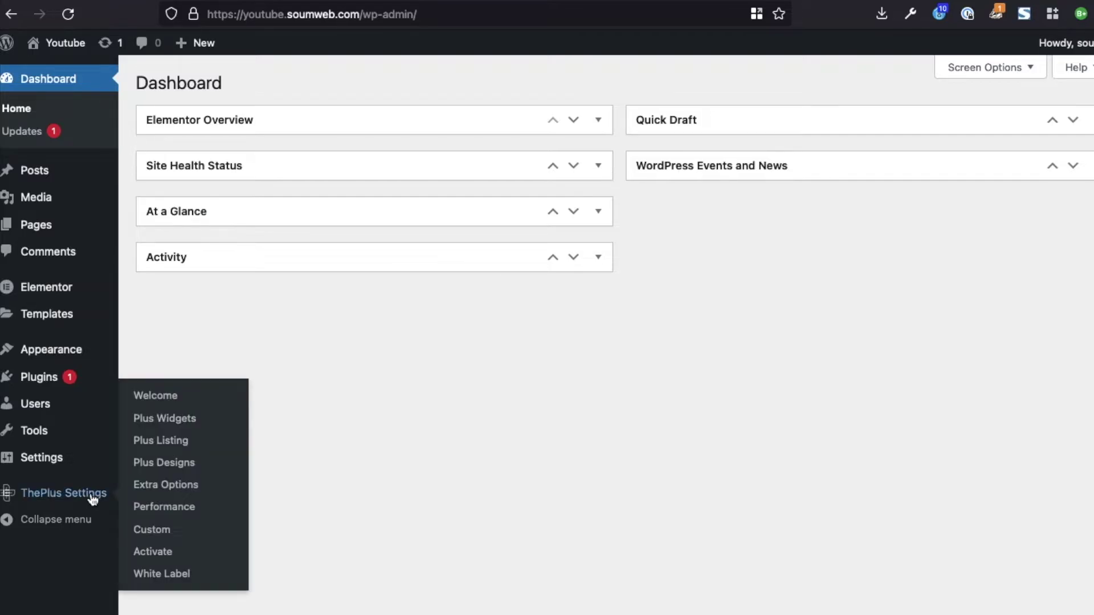
# Open ThePlus Settings > Plus Widgets and search the widget list for 'cursor'.
pyautogui.click(162, 427)
pyautogui.click(162, 429)
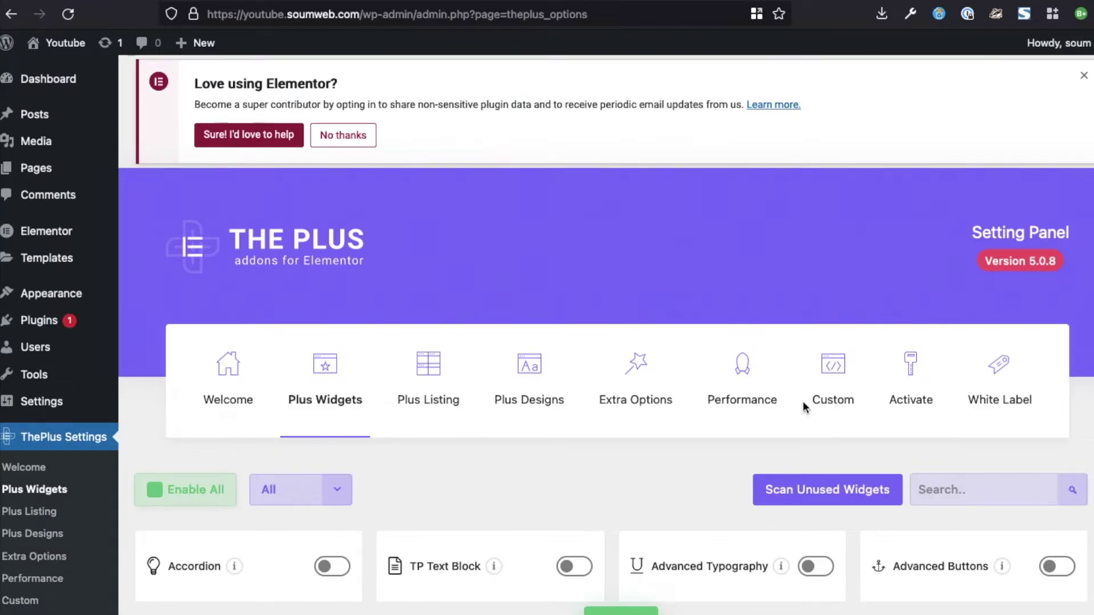
pyautogui.click(940, 489)
pyautogui.scroll(-3, 911, 473)
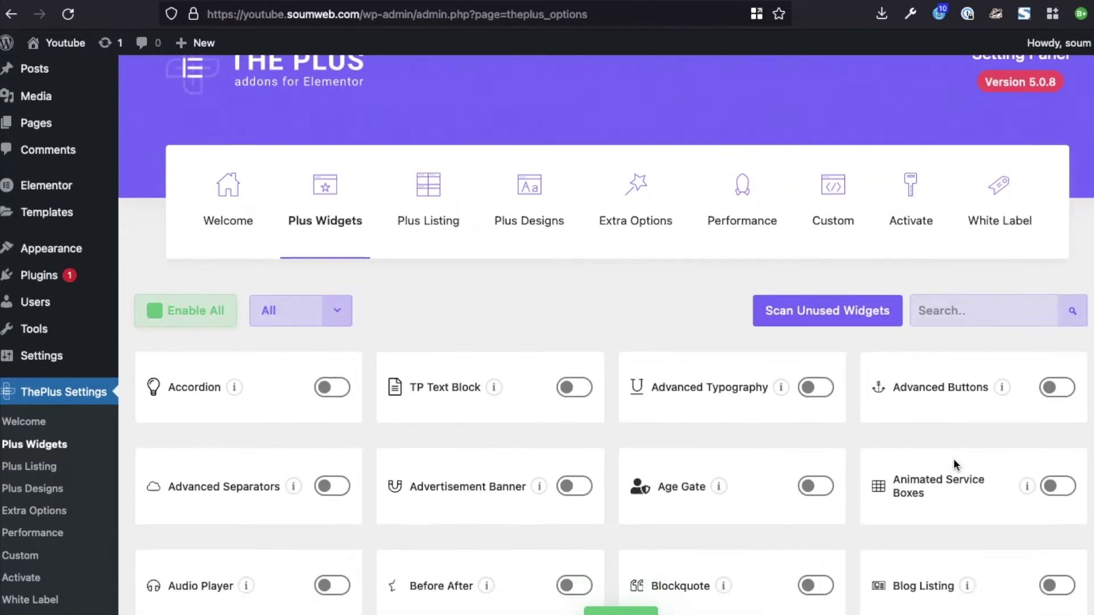
pyautogui.write('c')
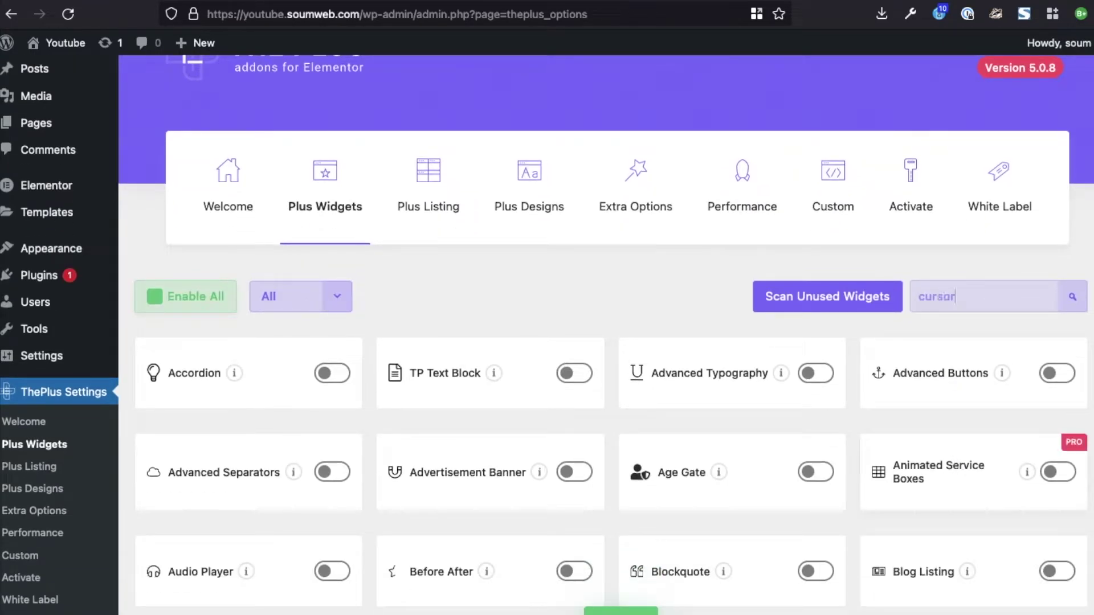
pyautogui.write('ursor')
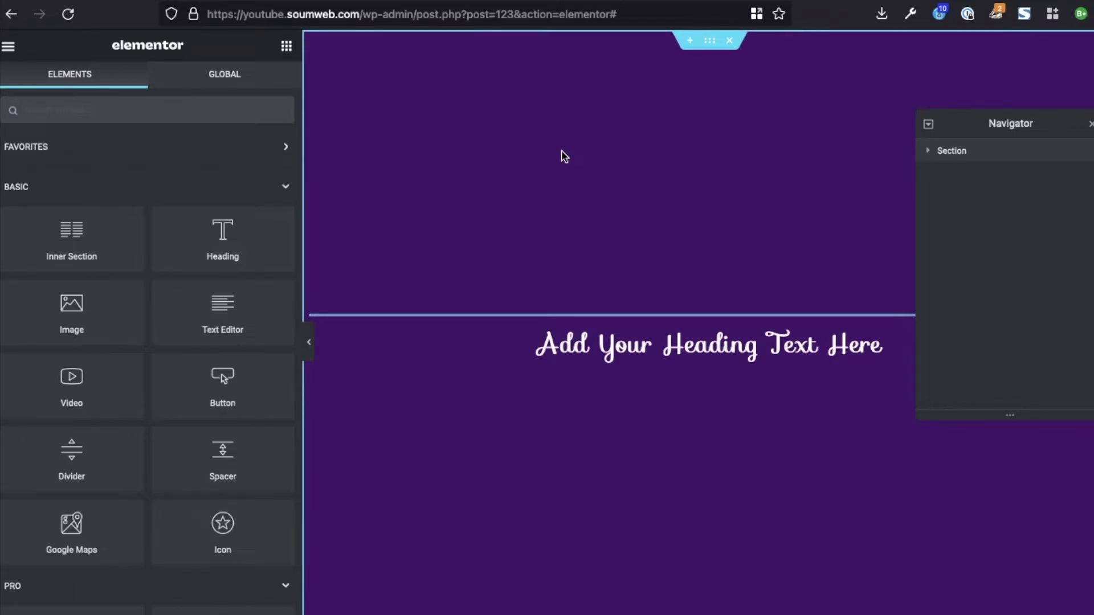
# Expand the section in the Navigator and keep its height at Fit To Screen.
pyautogui.click(929, 153)
pyautogui.click(968, 176)
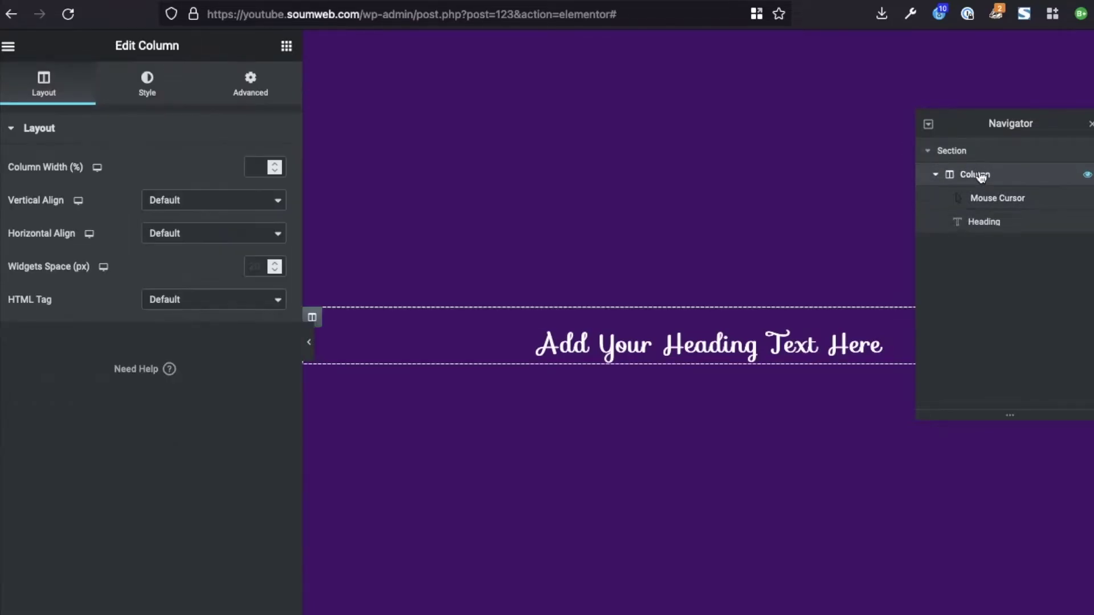
pyautogui.click(929, 151)
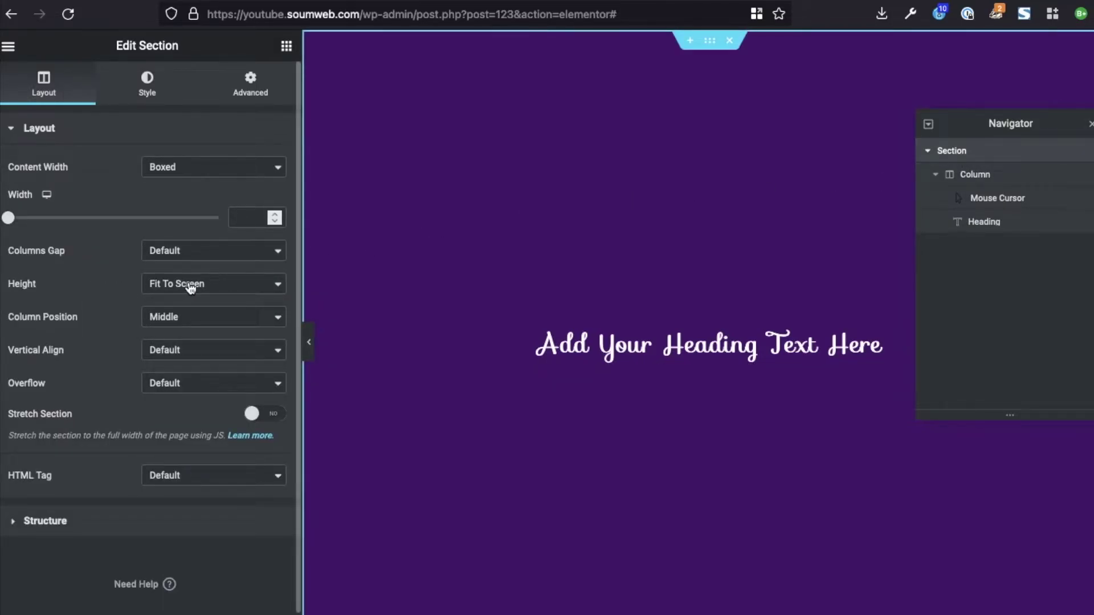
pyautogui.click(216, 286)
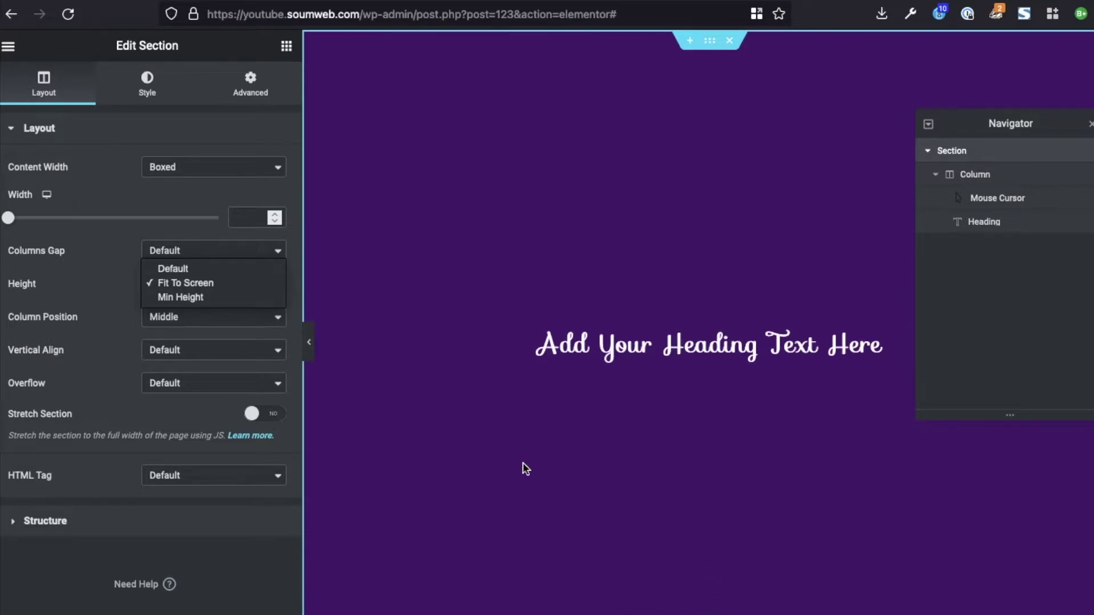
pyautogui.click(183, 283)
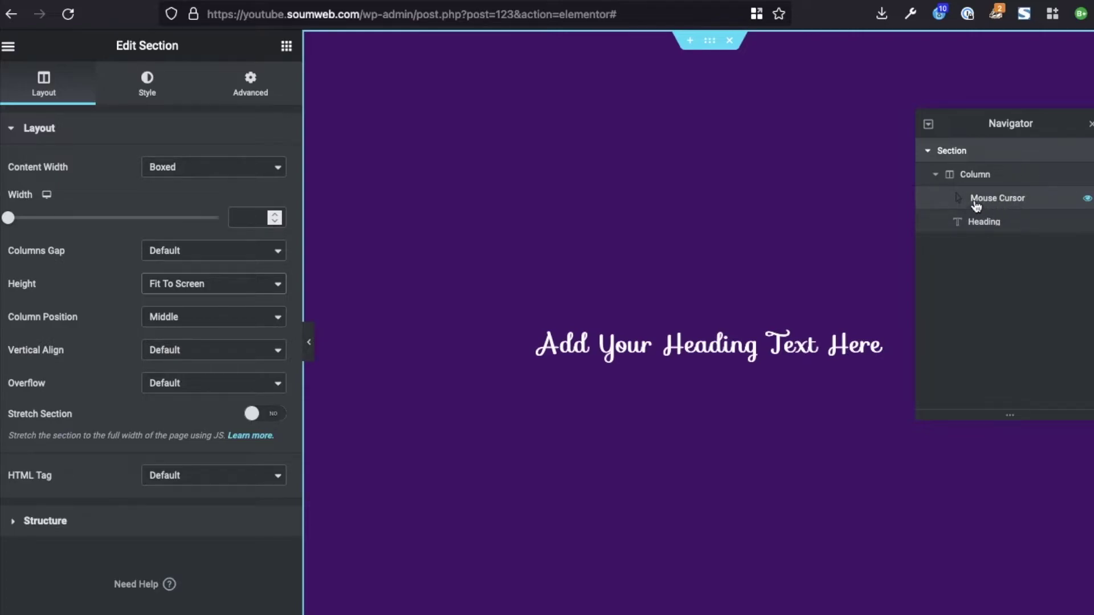
pyautogui.click(286, 45)
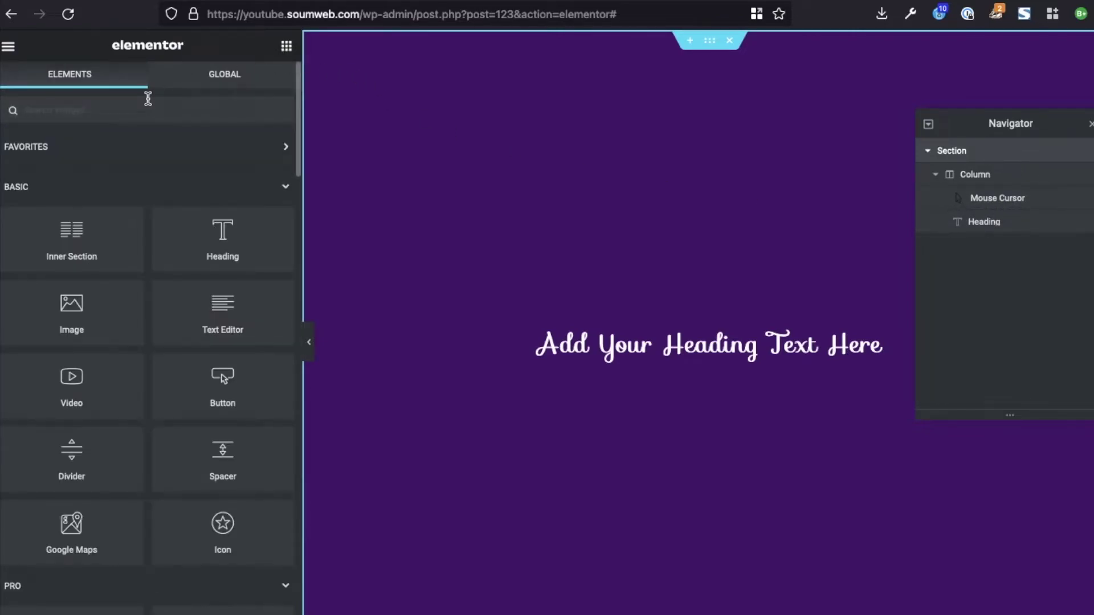
# Search widgets for 'curso', clear the query, and select the Mouse Cursor widget.
pyautogui.write('curso')
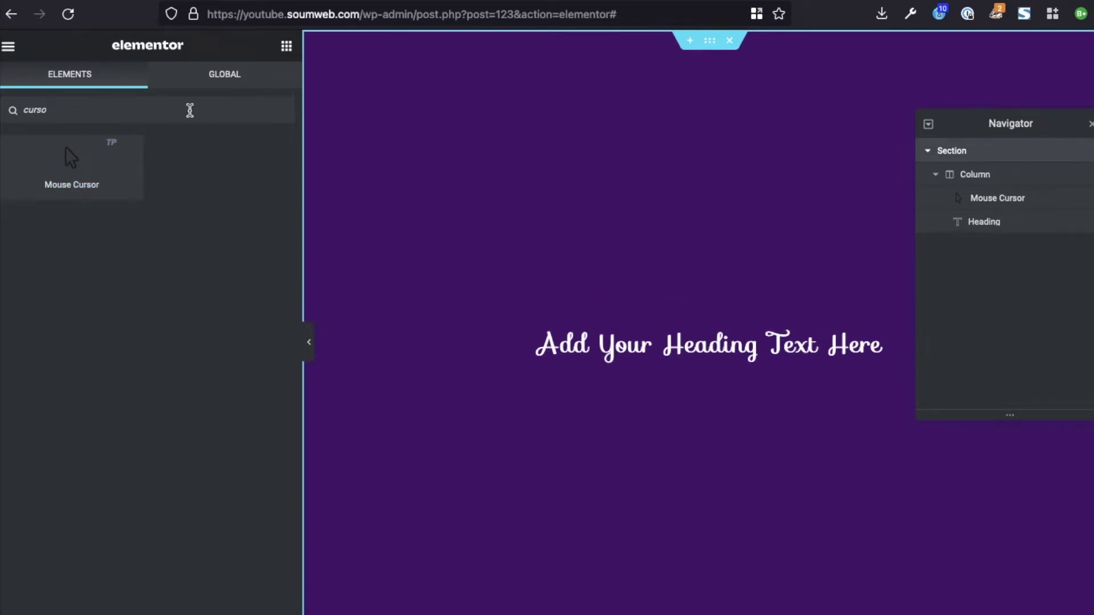
pyautogui.moveTo(188, 109); pyautogui.dragTo(11, 106)
pyautogui.press('BackSpace')
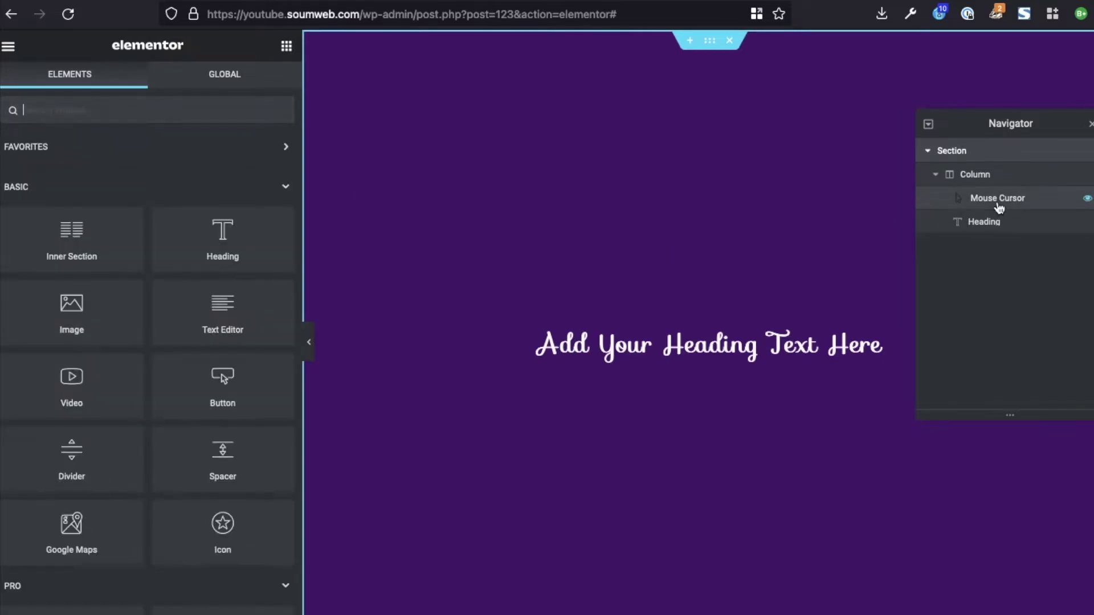
pyautogui.click(996, 199)
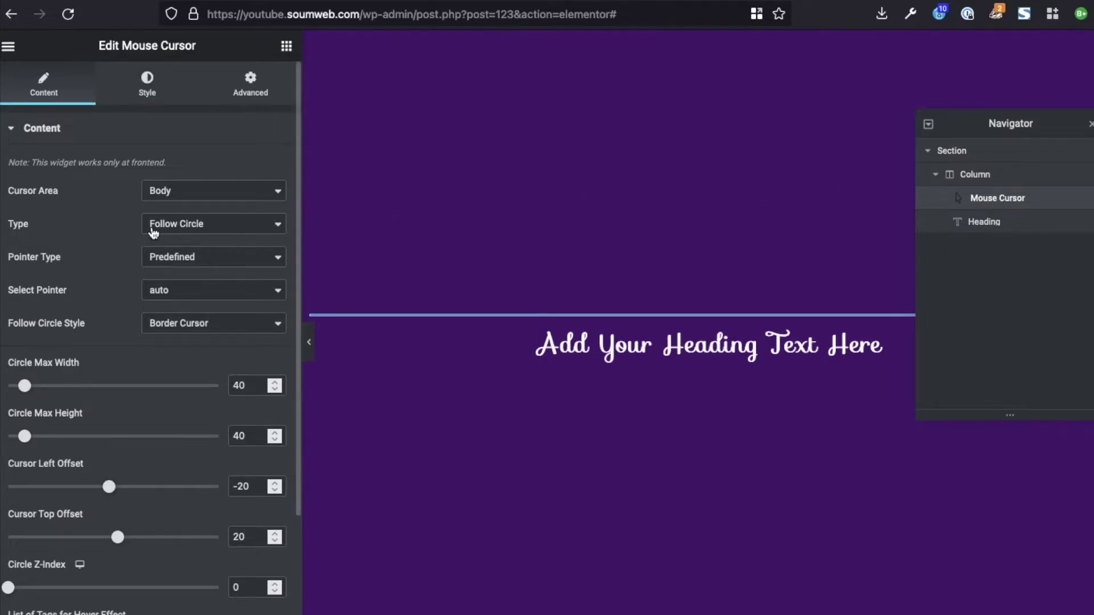
# Keep the Mouse Cursor area set to Body.
pyautogui.click(173, 197)
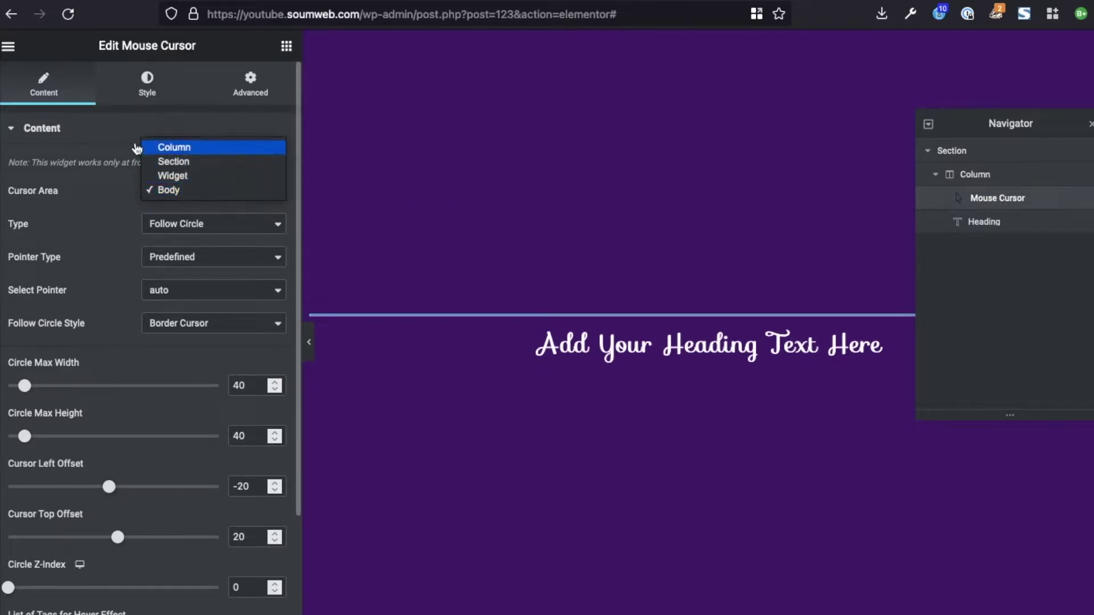
pyautogui.click(6, 194)
pyautogui.moveTo(7, 193); pyautogui.dragTo(57, 192)
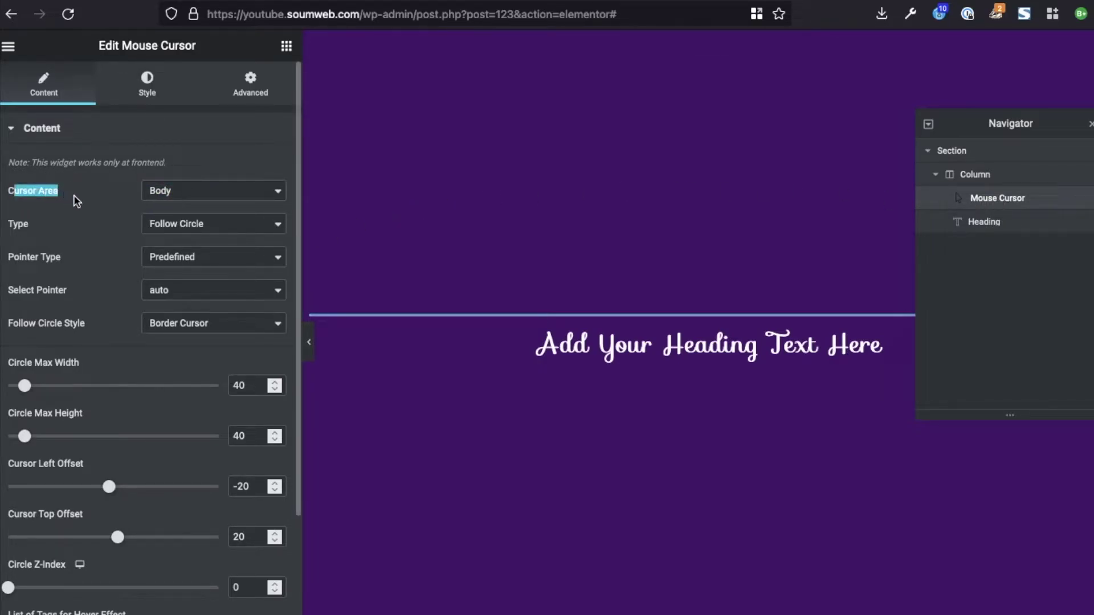
pyautogui.click(174, 190)
pyautogui.click(165, 190)
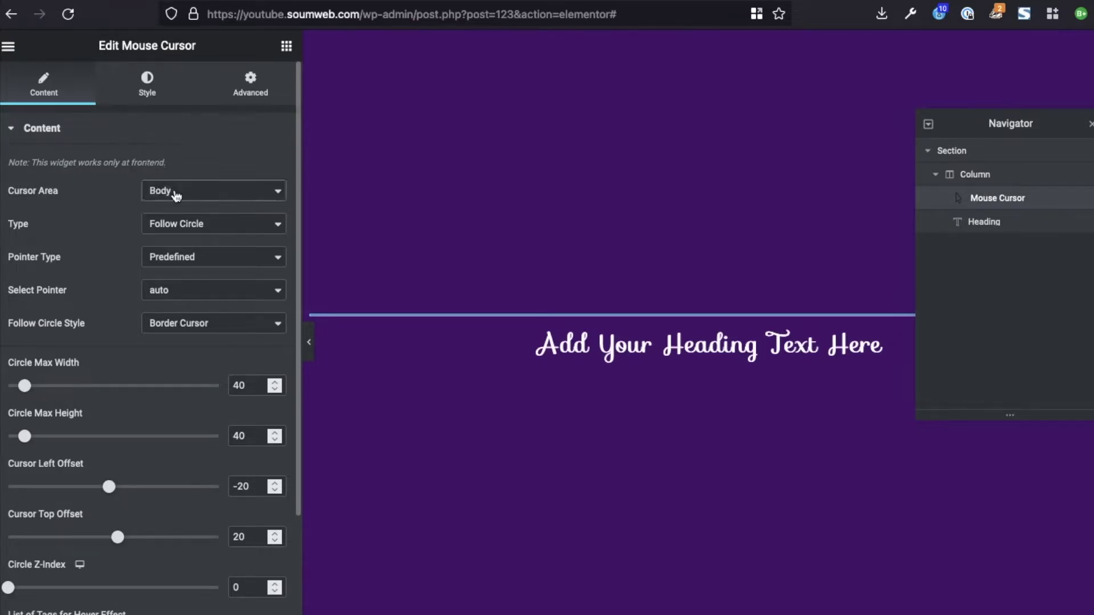
pyautogui.click(176, 193)
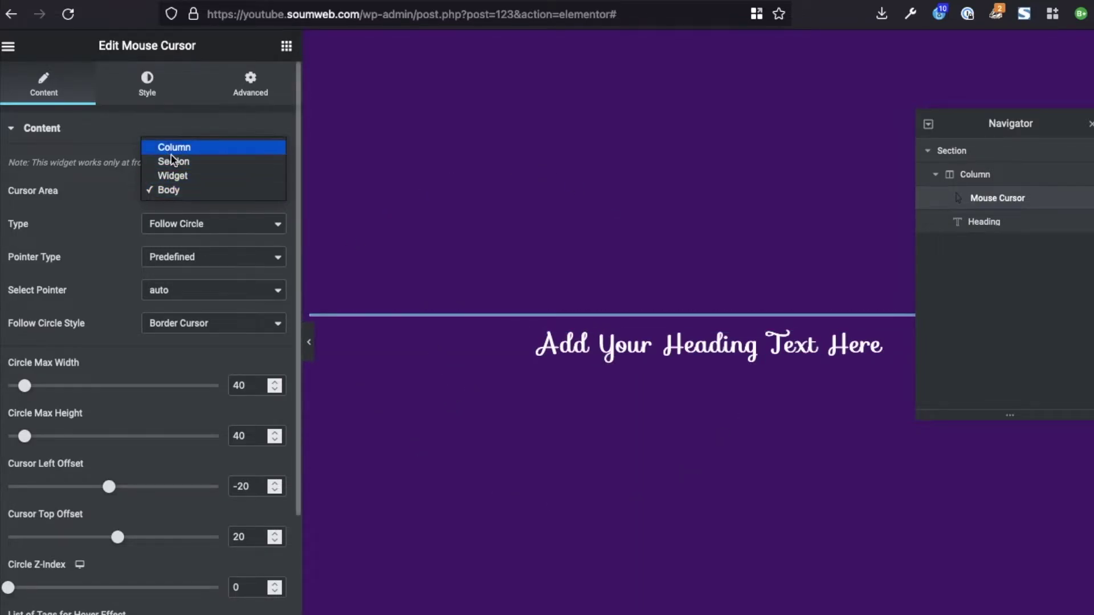
pyautogui.click(123, 192)
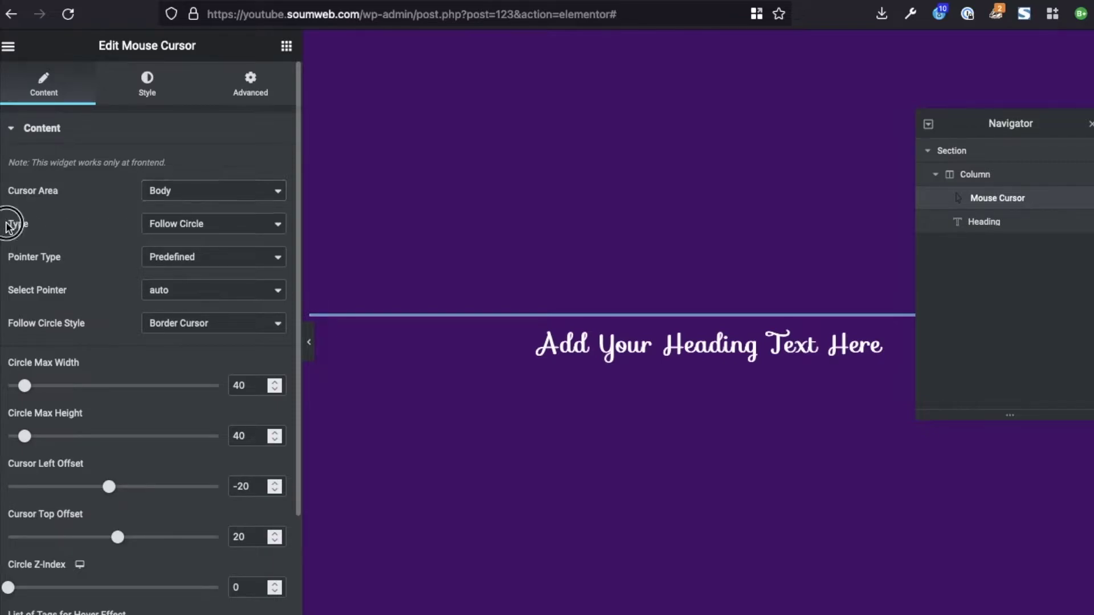
# Set the cursor type to Follow Circle with a Predefined auto pointer.
pyautogui.click(173, 228)
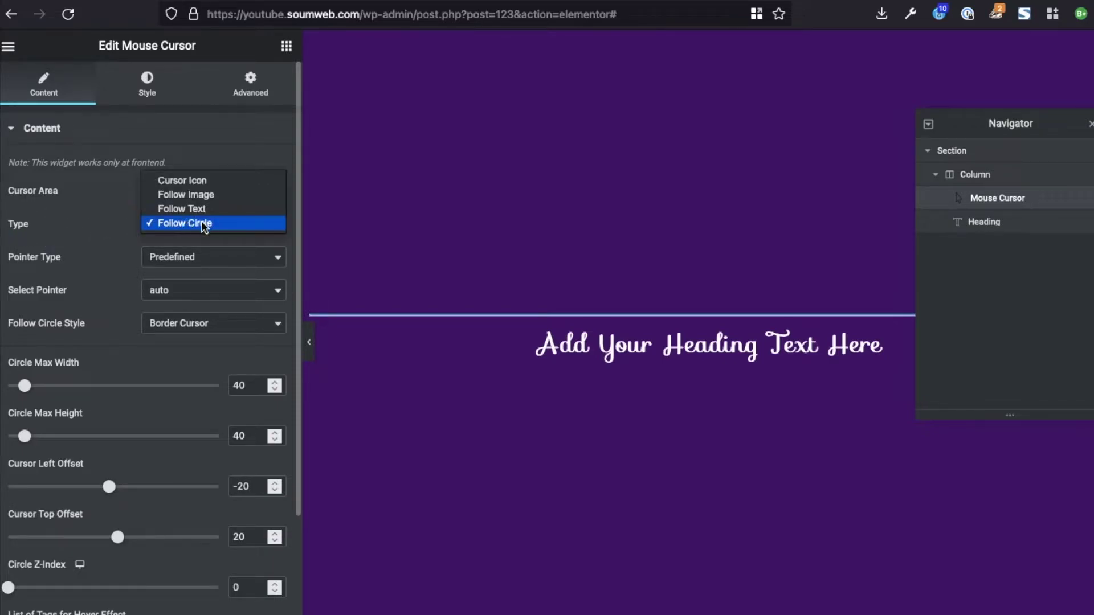
pyautogui.click(196, 223)
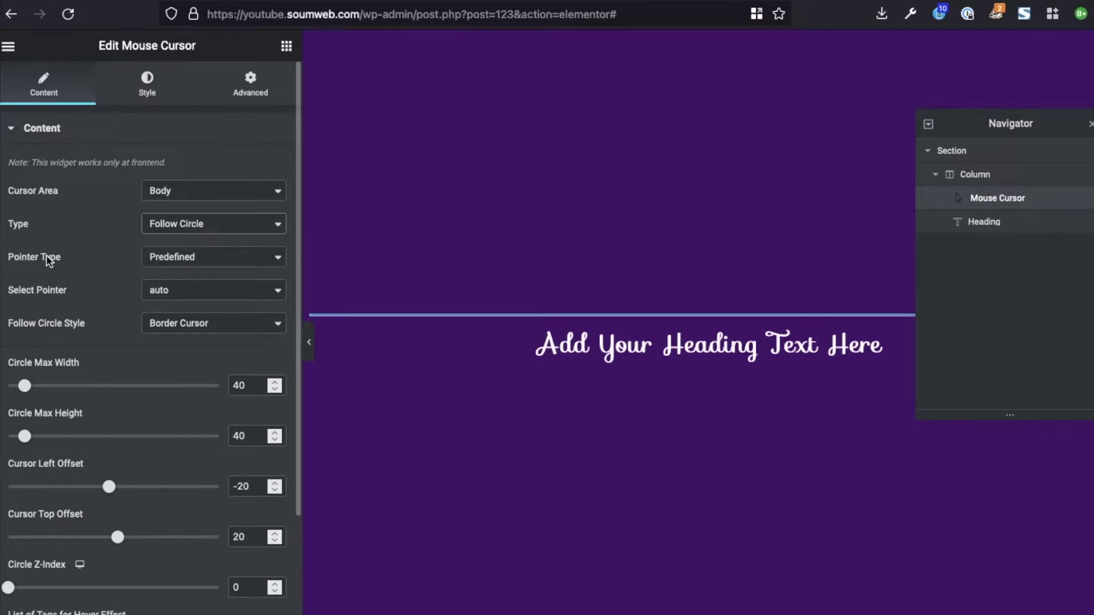
pyautogui.click(183, 260)
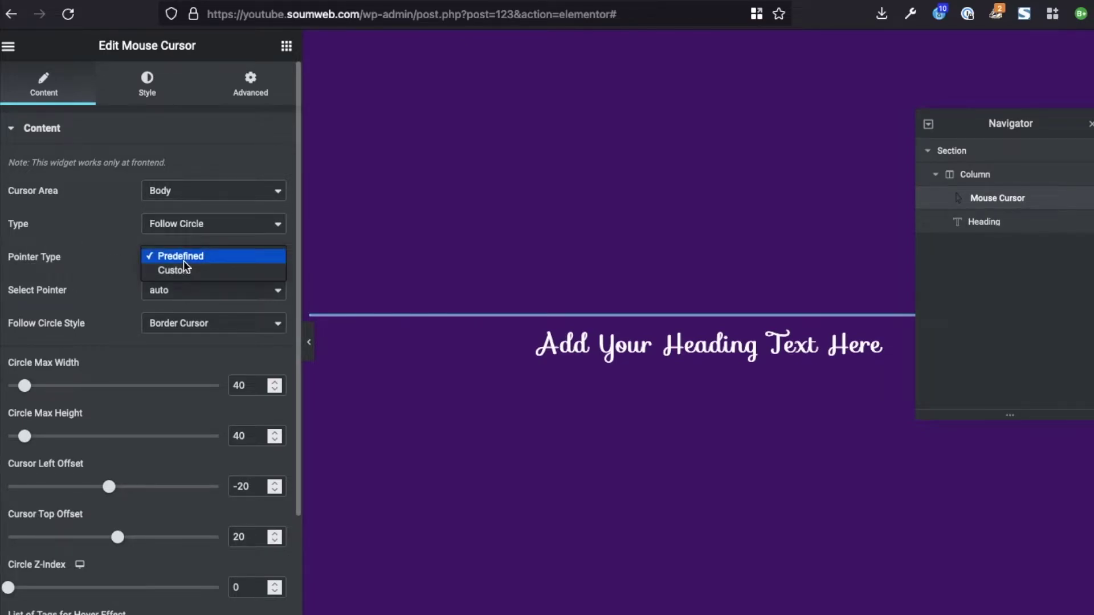
pyautogui.click(186, 258)
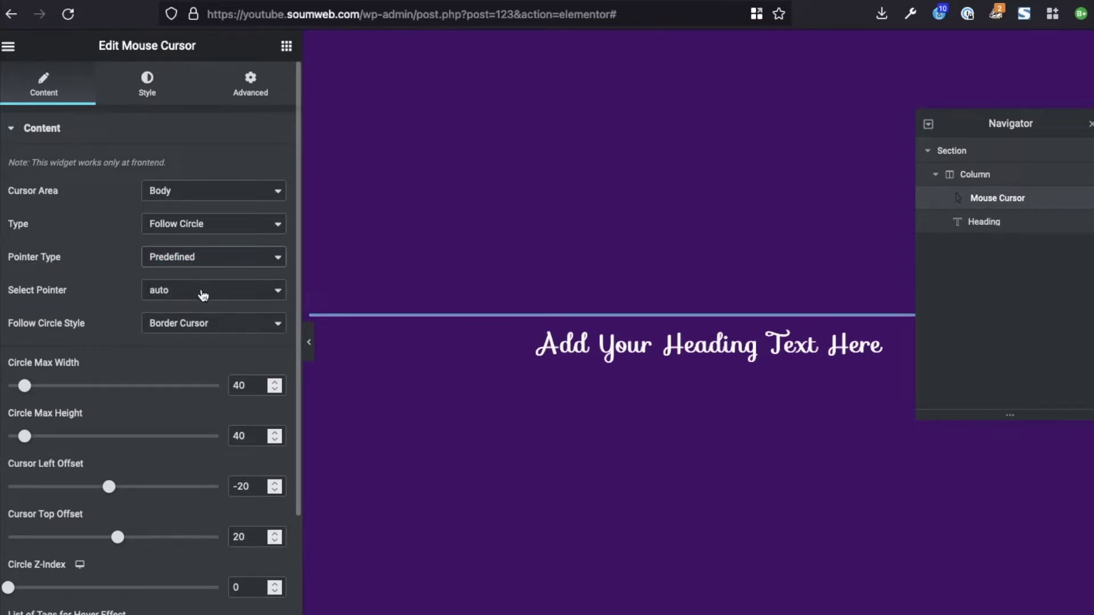
pyautogui.click(78, 288)
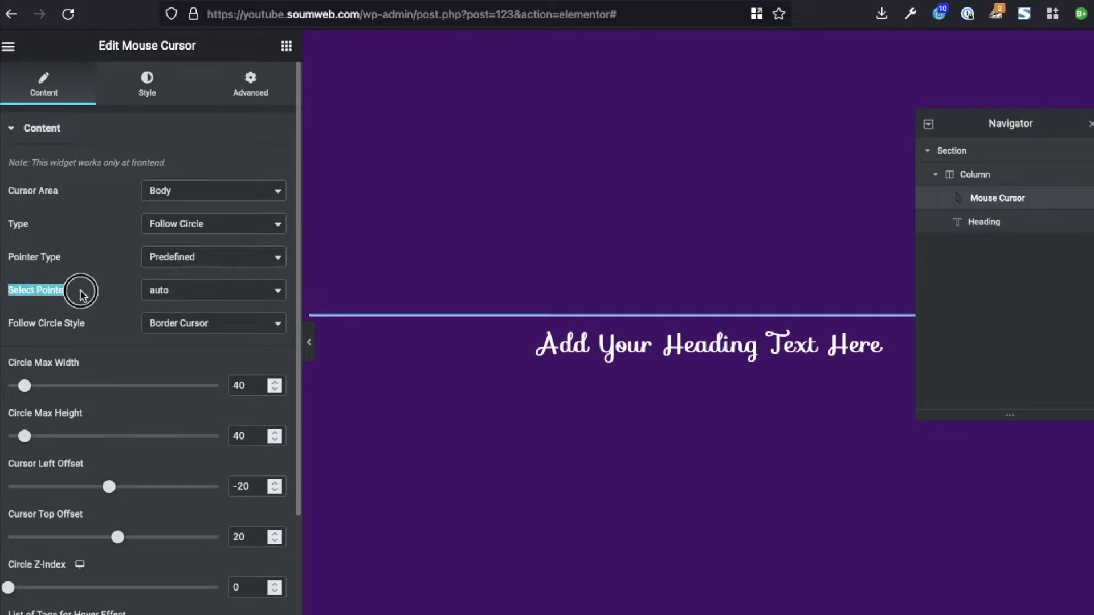
pyautogui.click(173, 301)
pyautogui.click(213, 291)
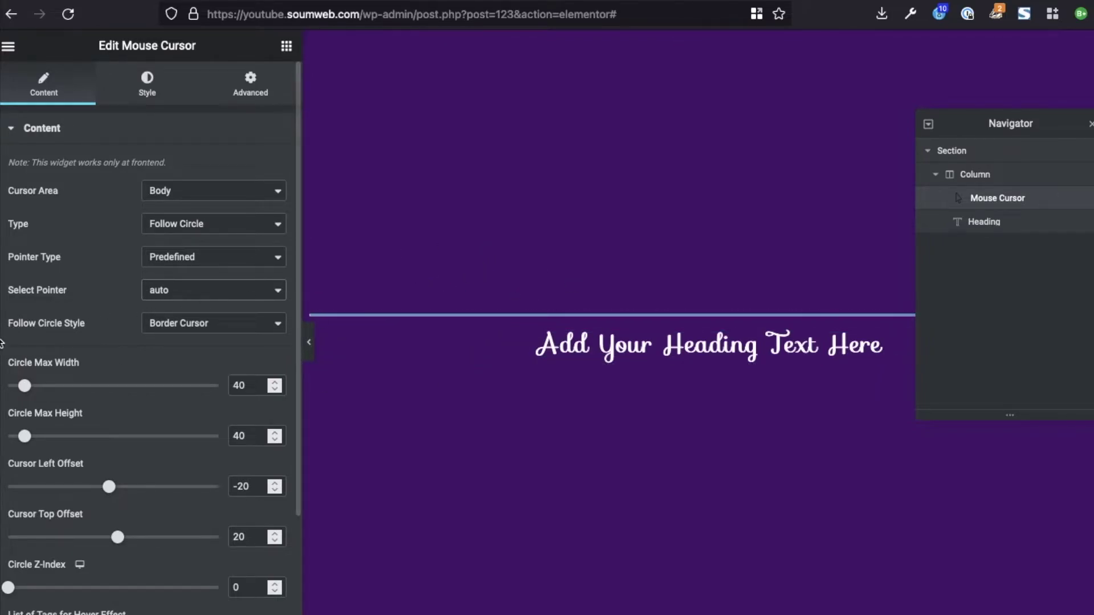
# Set the Follow Circle Style to Border Cursor.
pyautogui.moveTo(8, 327); pyautogui.dragTo(101, 335)
pyautogui.click(158, 333)
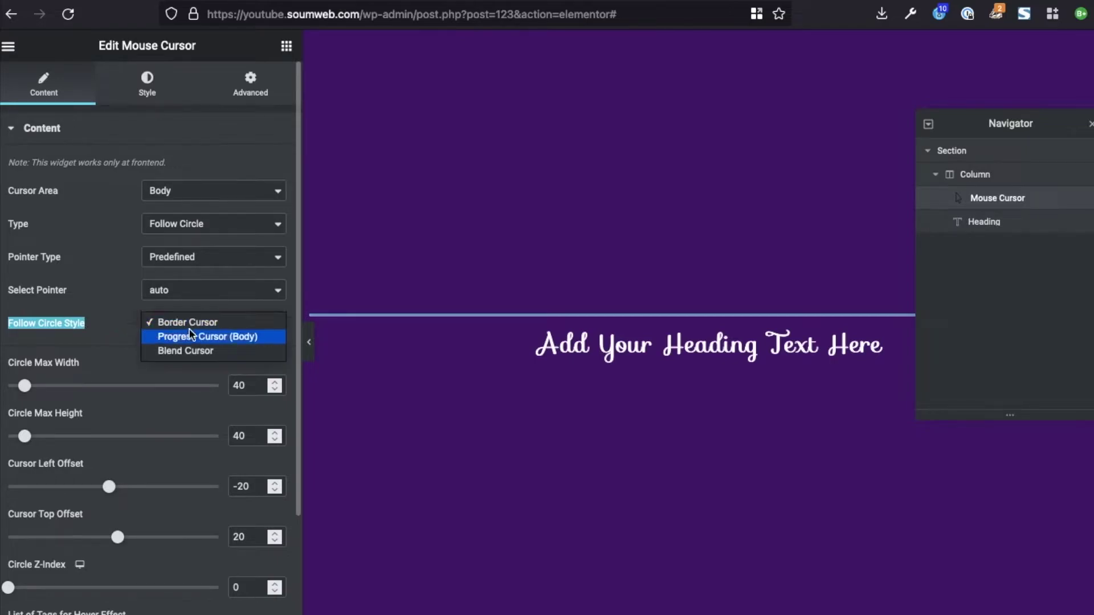
pyautogui.click(202, 323)
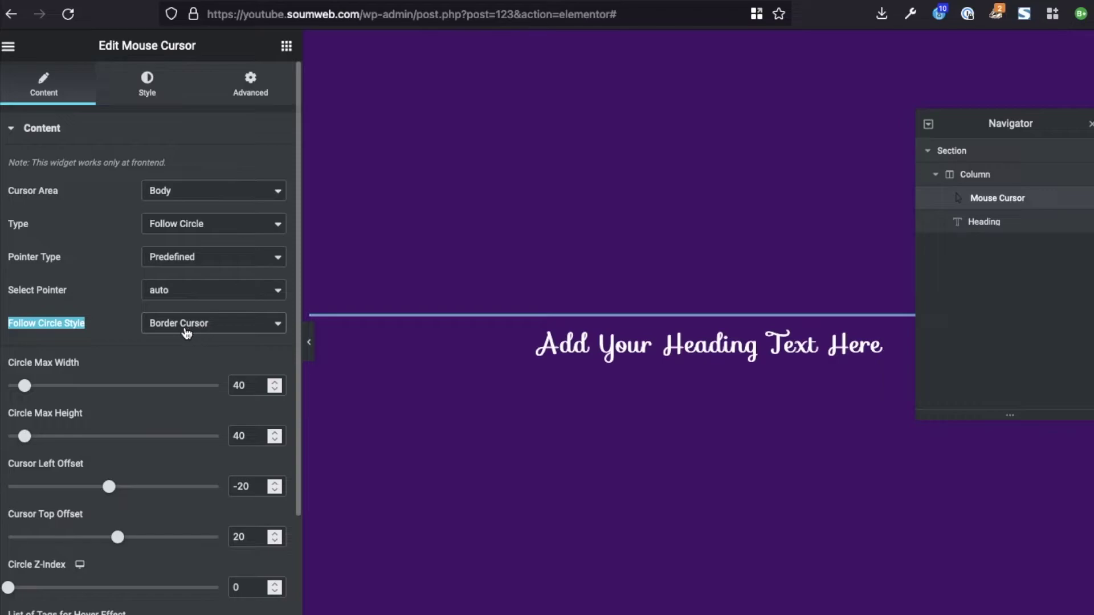
pyautogui.click(134, 324)
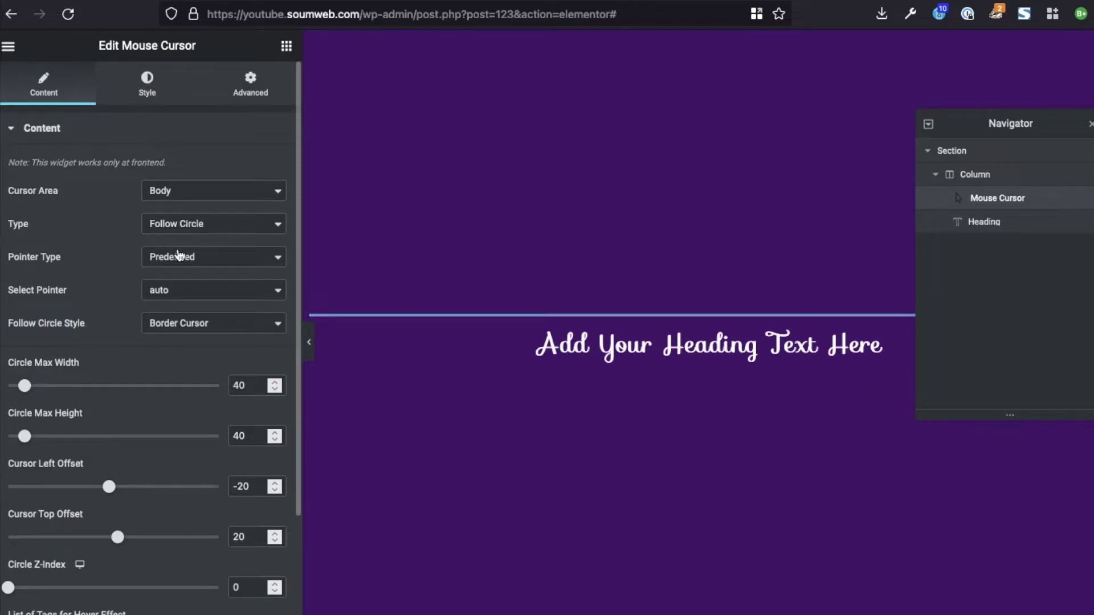
# Change Circle Max Width and Height from 40 to 100 and preview the page.
pyautogui.moveTo(257, 386); pyautogui.dragTo(128, 383)
pyautogui.doubleClick(244, 385)
pyautogui.write('100')
pyautogui.doubleClick(260, 434)
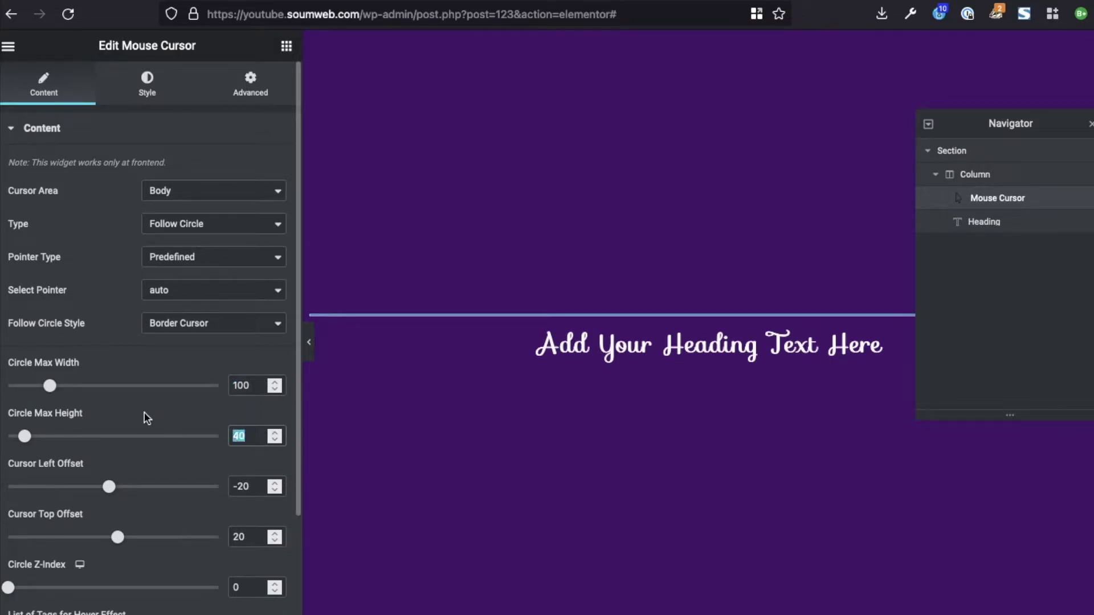
pyautogui.write('100')
pyautogui.moveTo(255, 486); pyautogui.dragTo(210, 486)
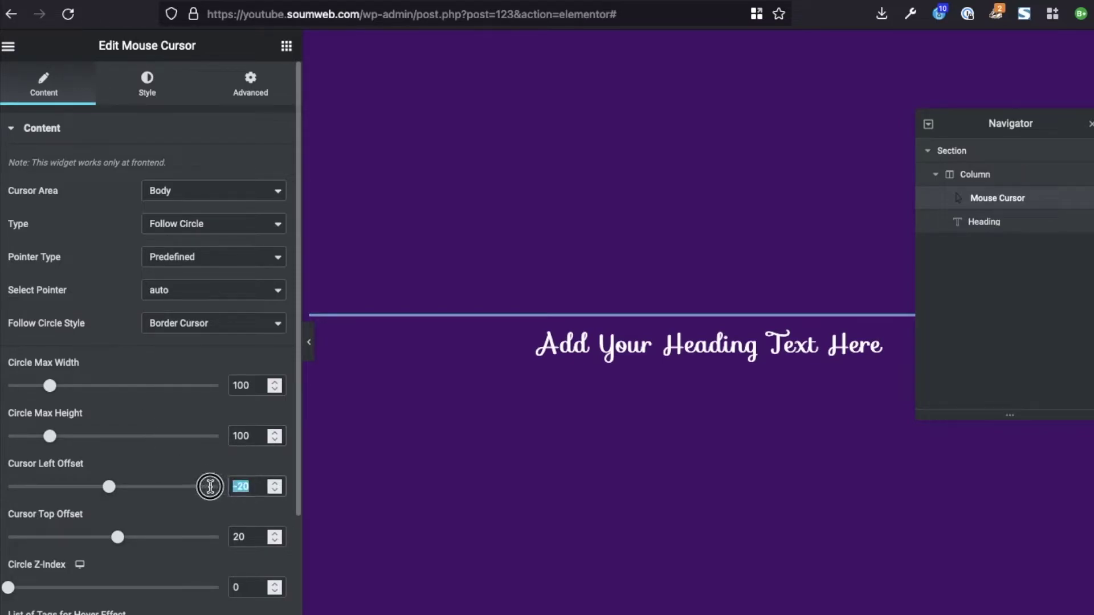
pyautogui.click(245, 609)
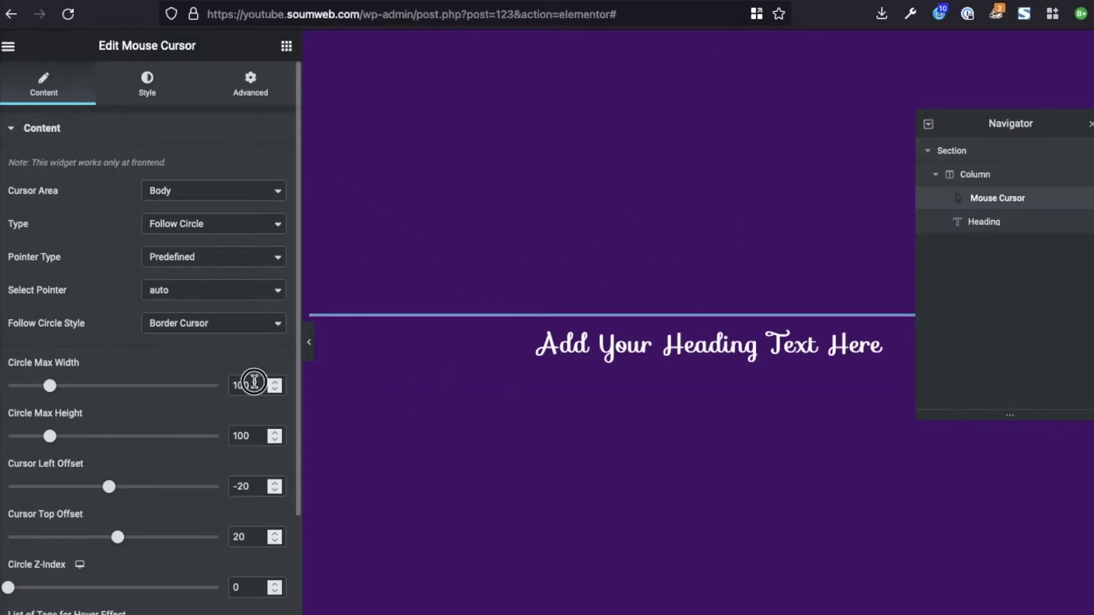
# Set Circle Max Width and Max Height to 40, then test the smaller circle over the heading.
pyautogui.moveTo(254, 385); pyautogui.dragTo(180, 373)
pyautogui.write('40')
pyautogui.moveTo(262, 437); pyautogui.dragTo(134, 421)
pyautogui.write('4')
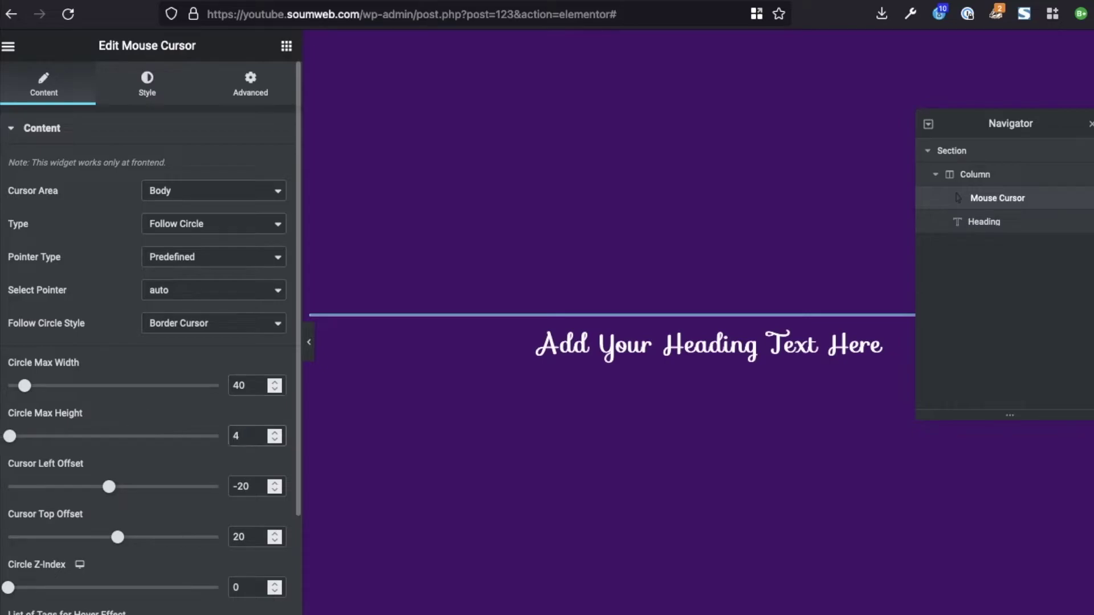
pyautogui.write('0')
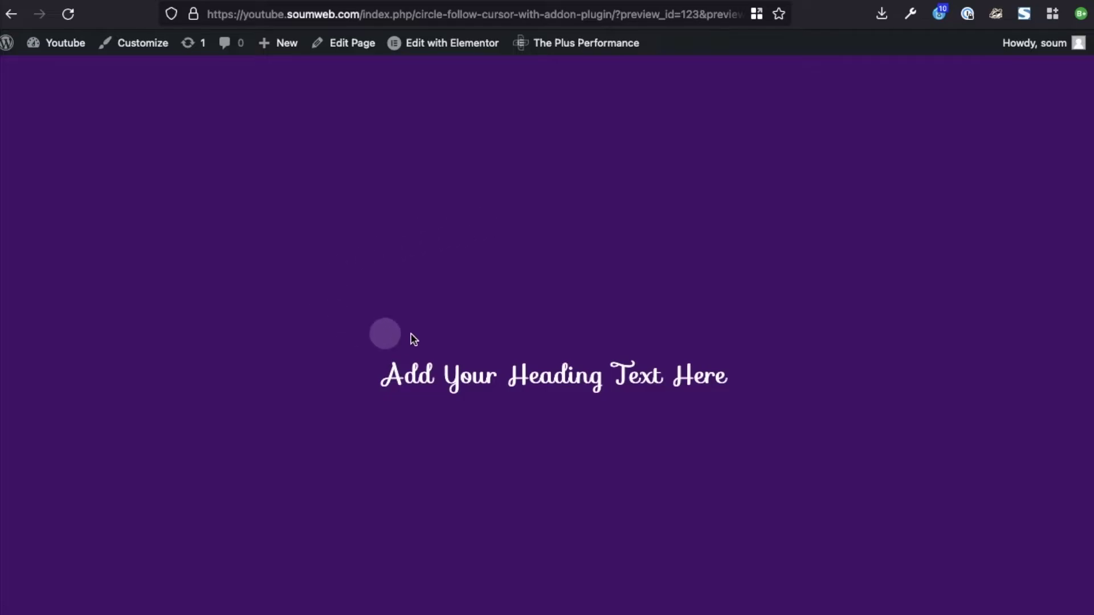
pyautogui.moveTo(325, 371); pyautogui.dragTo(262, 324)
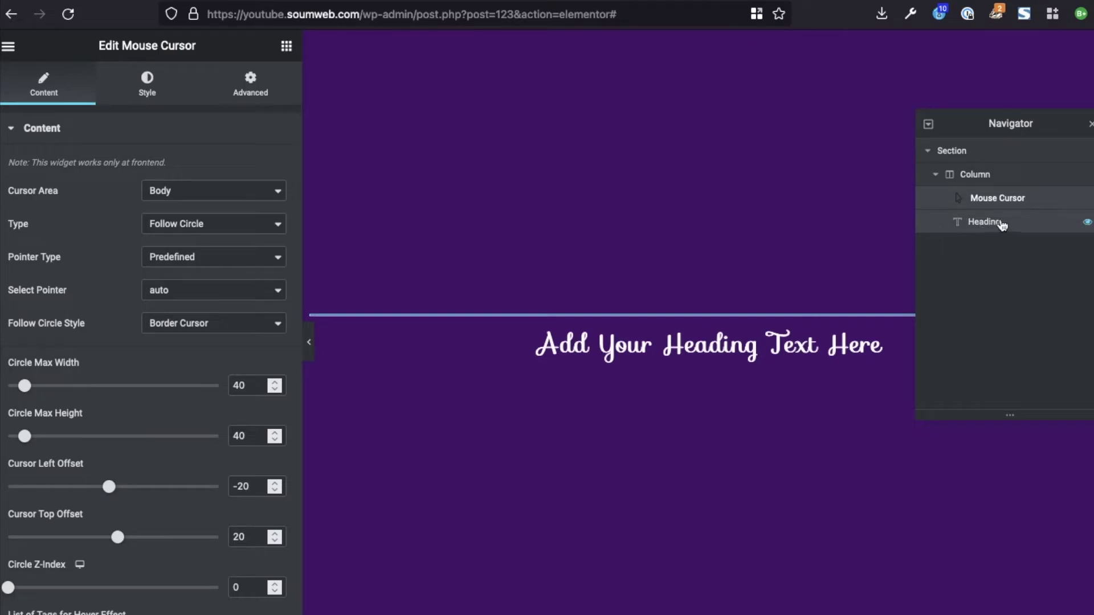
pyautogui.click(1002, 226)
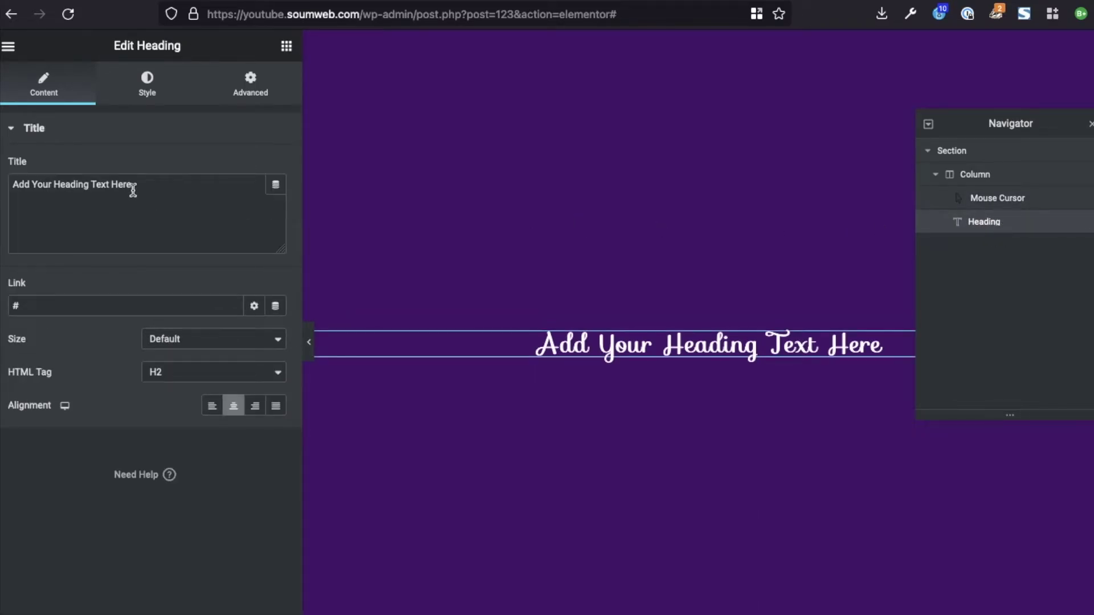
pyautogui.moveTo(130, 185); pyautogui.dragTo(17, 180)
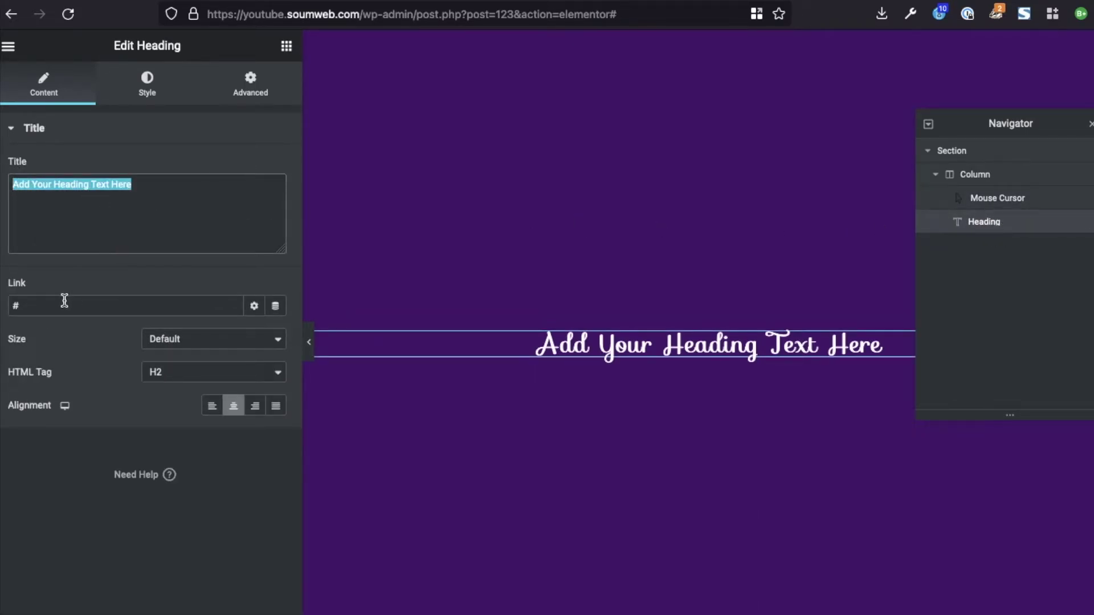
pyautogui.moveTo(60, 305); pyautogui.dragTo(12, 306)
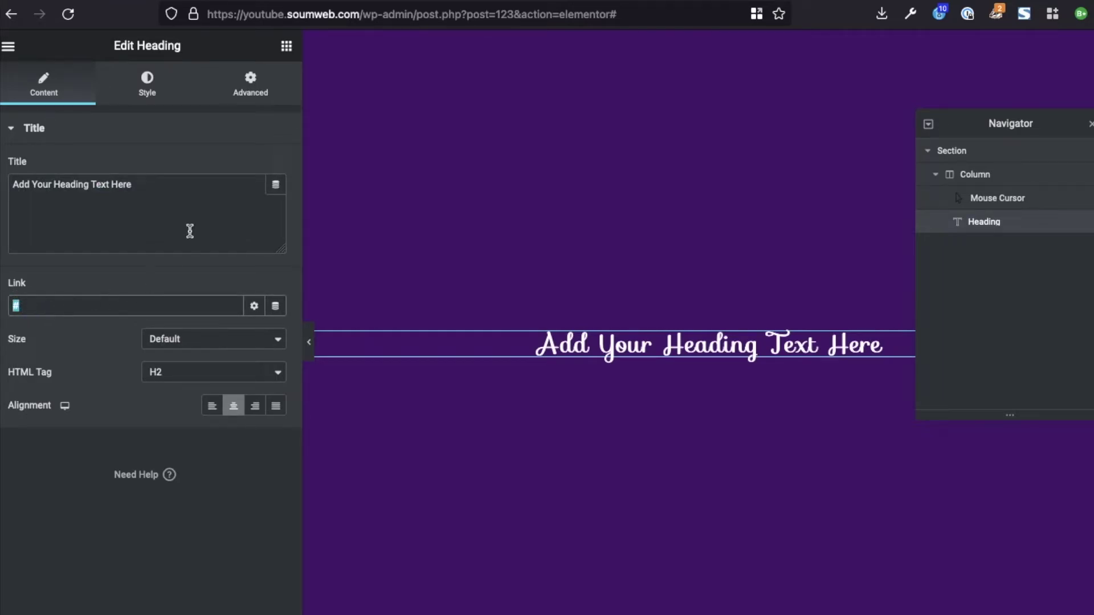
pyautogui.click(188, 203)
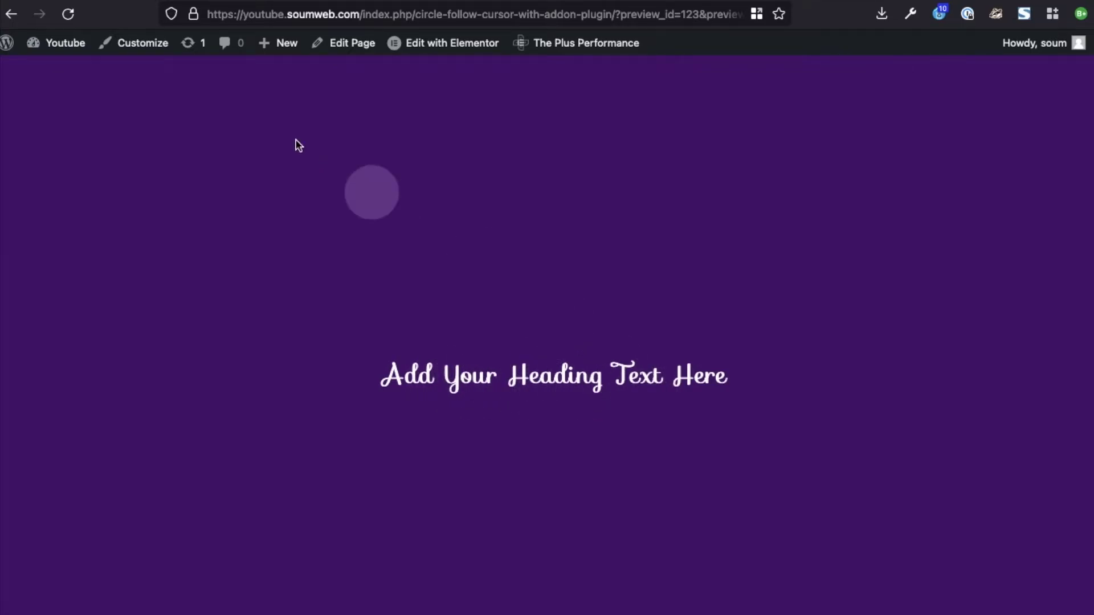
pyautogui.moveTo(381, 377); pyautogui.dragTo(762, 383)
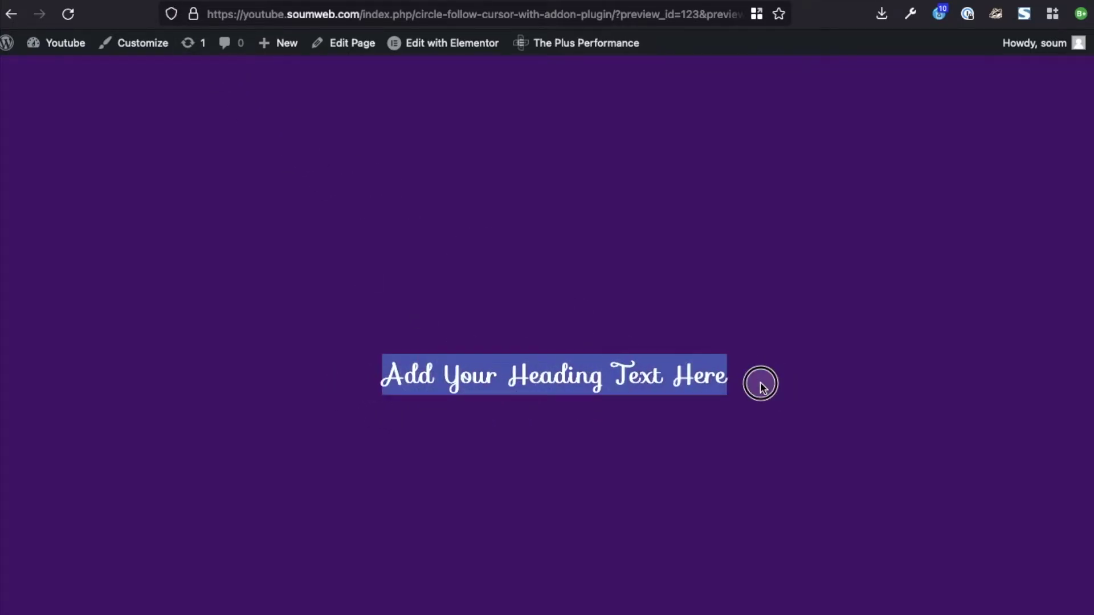
pyautogui.click(761, 383)
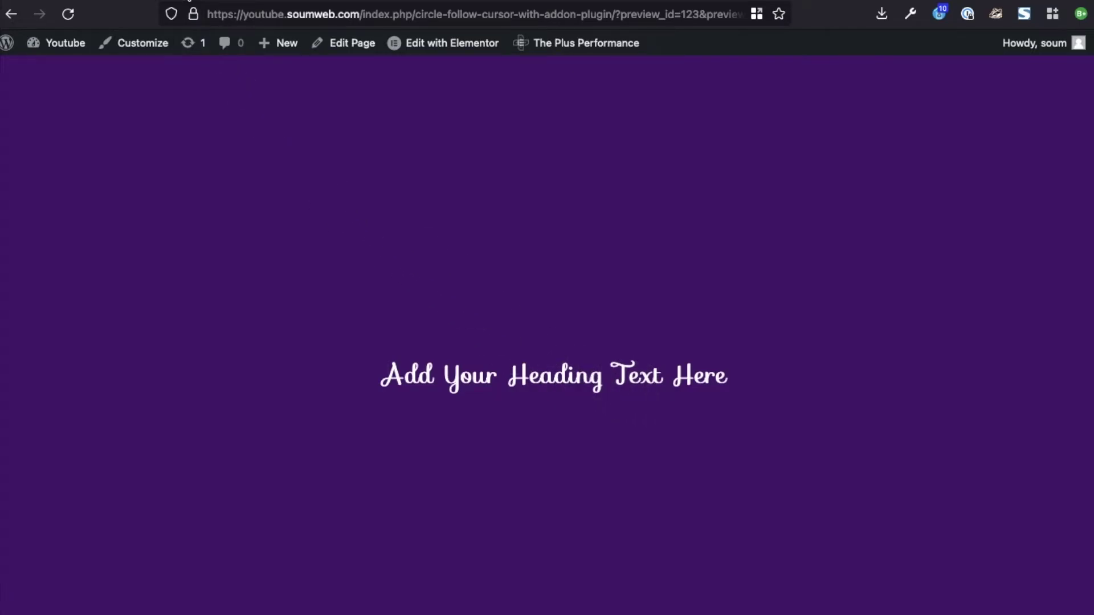
pyautogui.hotkey('ctrl', 'Tab')
pyautogui.click(1004, 204)
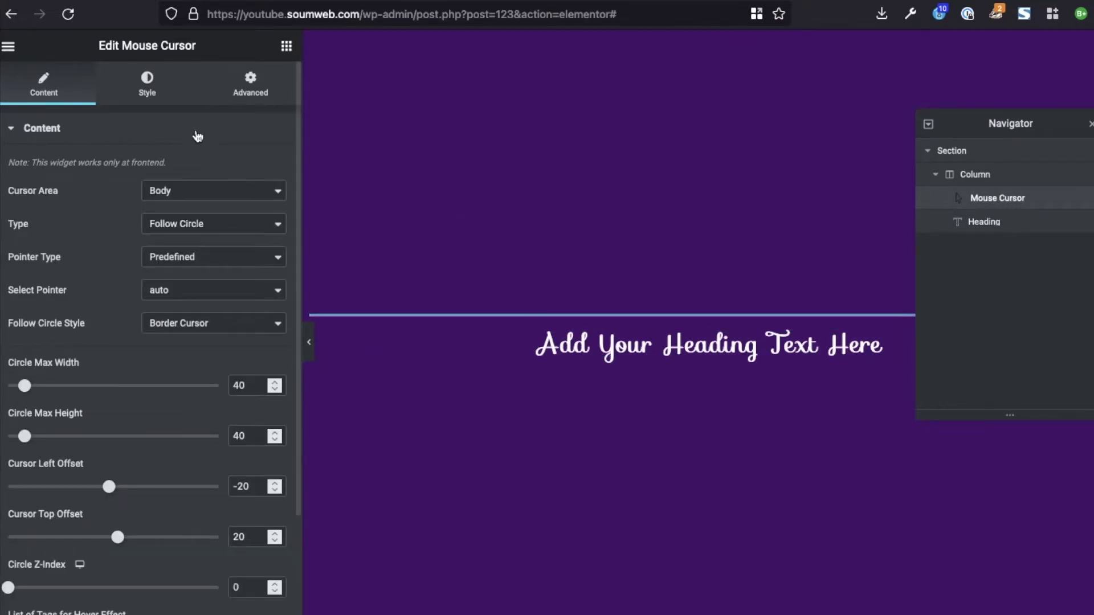
# Clear the Follow Circle's normal-state Transform value scale(1) and start retyping it.
pyautogui.click(149, 91)
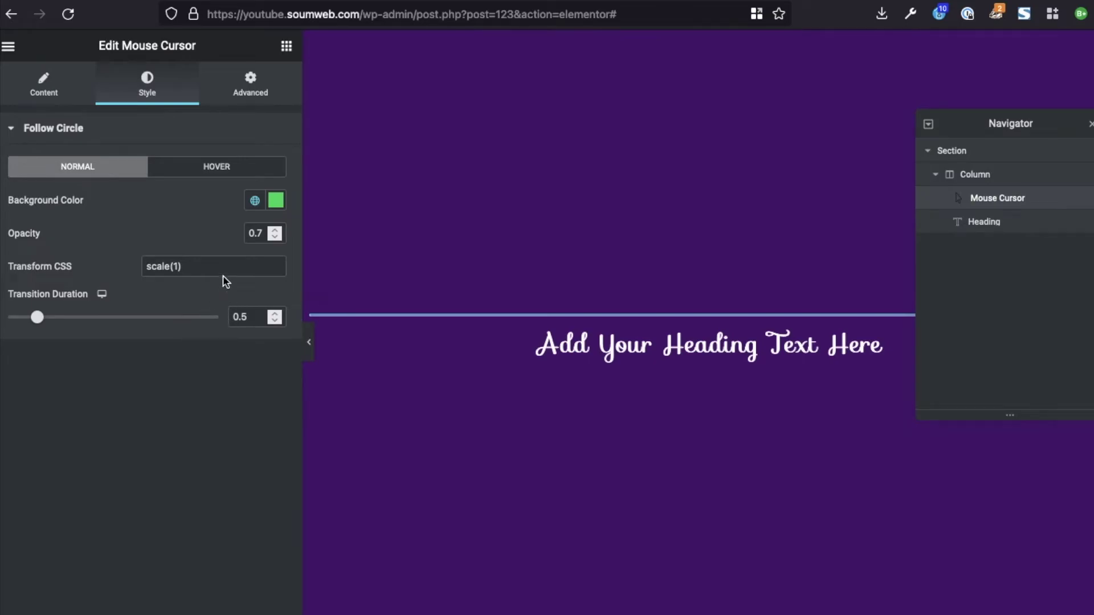
pyautogui.moveTo(197, 270); pyautogui.dragTo(113, 263)
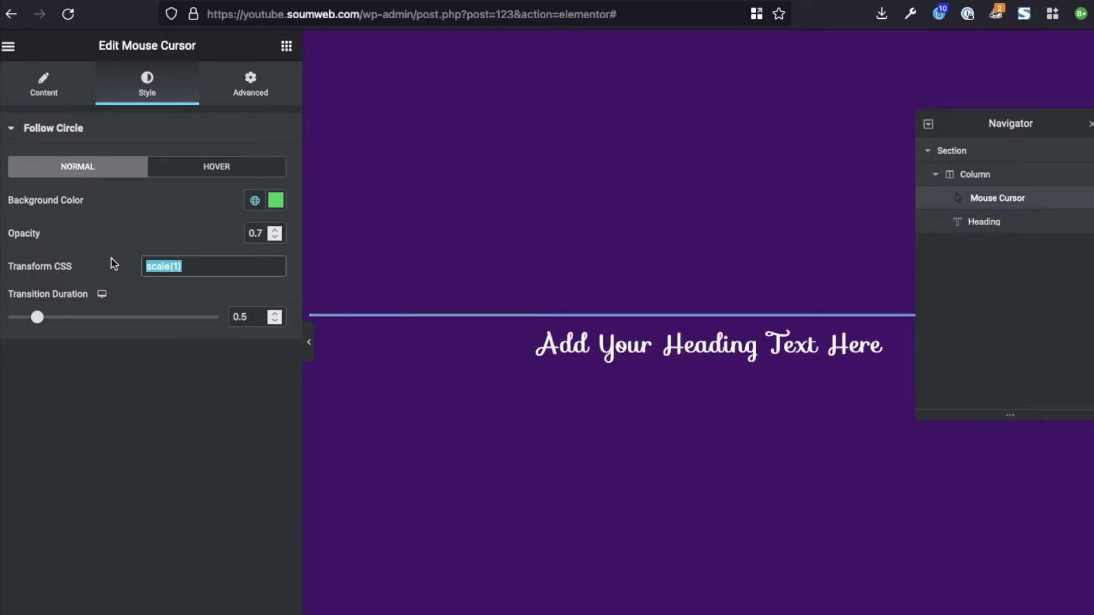
pyautogui.press('BackSpace')
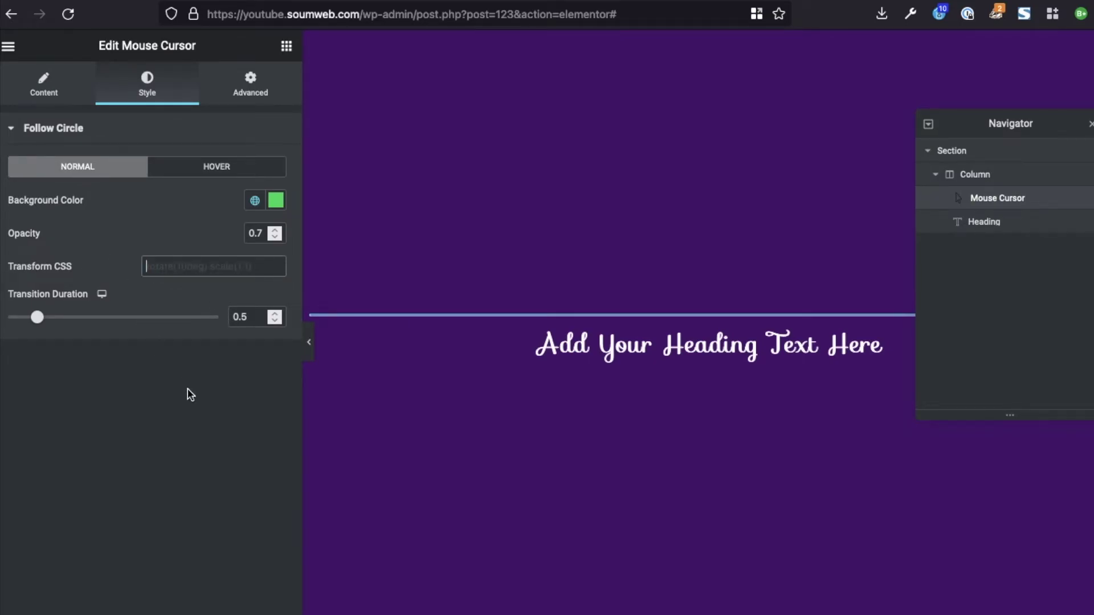
pyautogui.write('scale(2')
# Set the hover-state Transform to scale(4) and preview the larger hover circle.
pyautogui.click(209, 167)
pyautogui.doubleClick(179, 233)
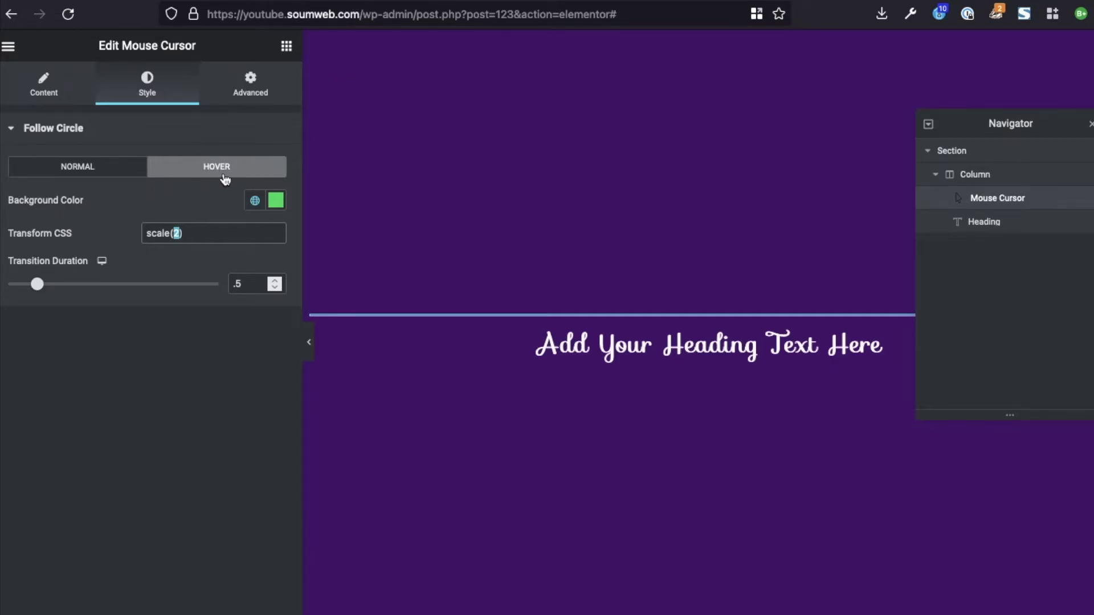
pyautogui.click(263, 593)
pyautogui.click(175, 233)
pyautogui.write('4')
pyautogui.press('Right')
pyautogui.click(360, 3)
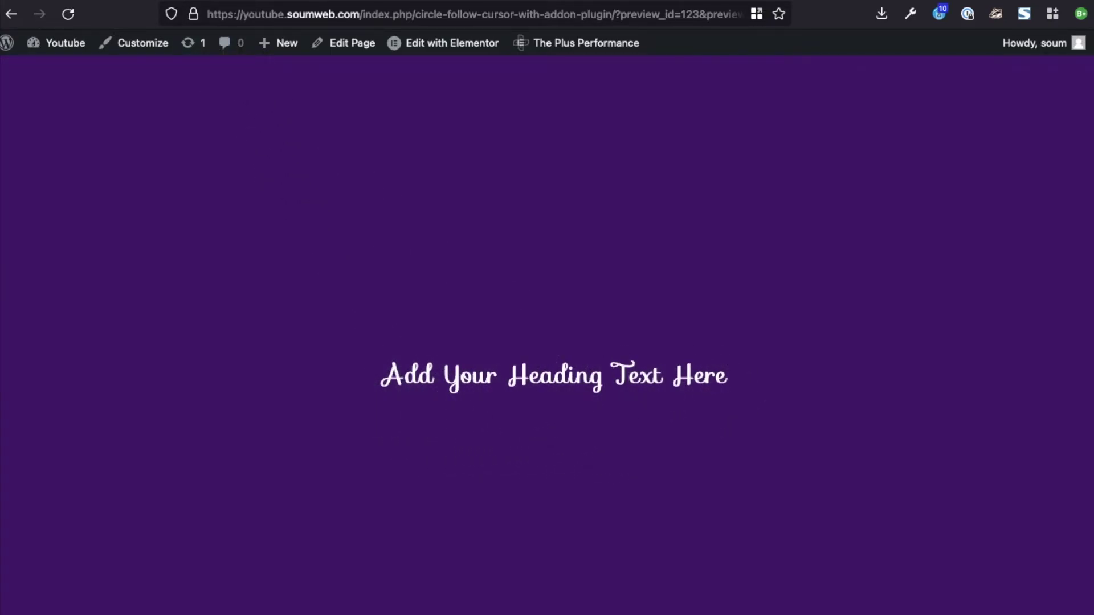
pyautogui.click(207, 3)
# Change the hover Transform to scale(2) and test it over the heading in the preview.
pyautogui.doubleClick(178, 232)
pyautogui.write('2')
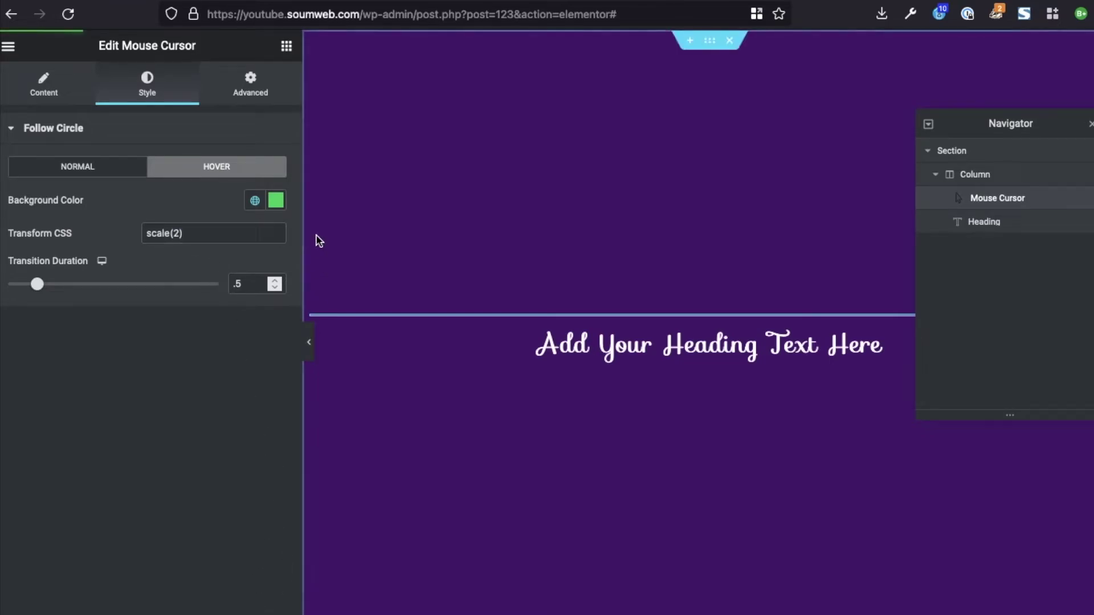
pyautogui.click(359, 3)
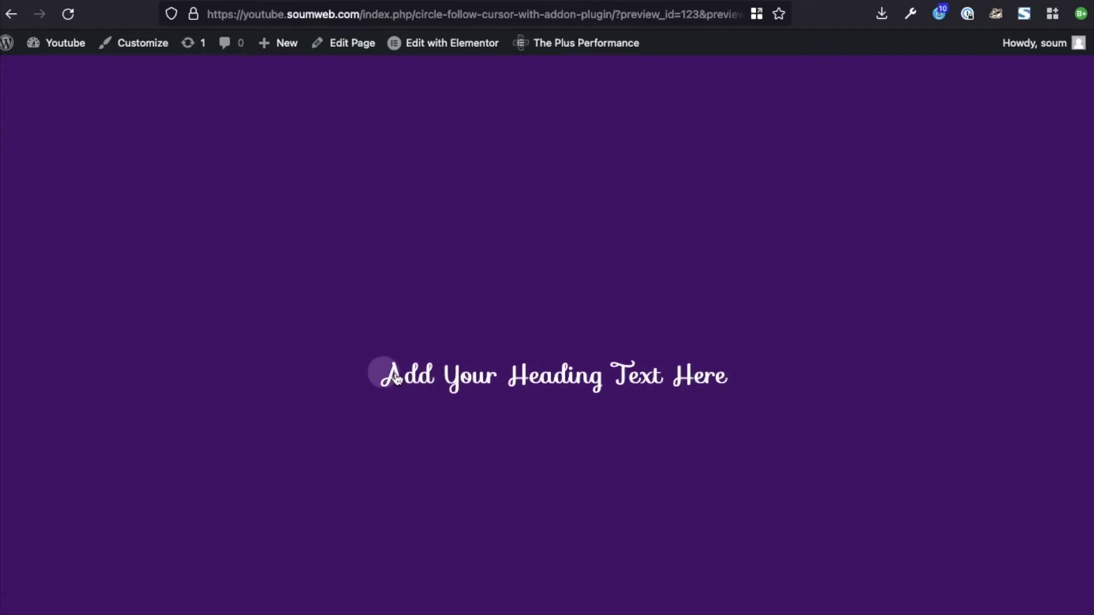
pyautogui.moveTo(244, 335); pyautogui.dragTo(671, 473)
pyautogui.click(672, 473)
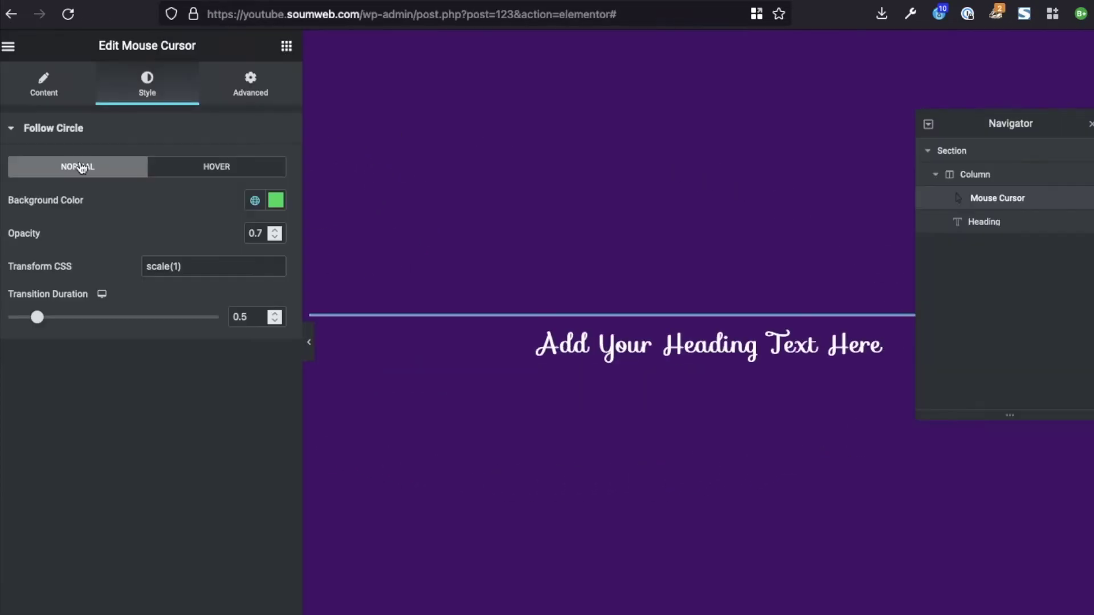
pyautogui.click(165, 171)
# Check the circle's Normal and Hover states, then scroll through the Mouse Cursor Content settings.
pyautogui.click(123, 167)
pyautogui.click(172, 171)
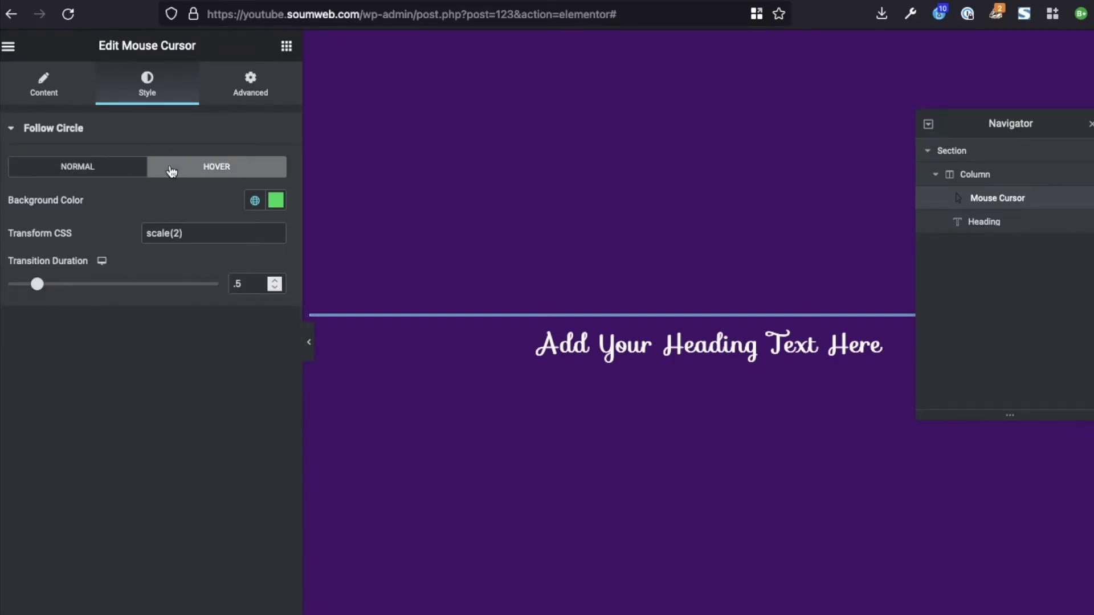
pyautogui.click(69, 98)
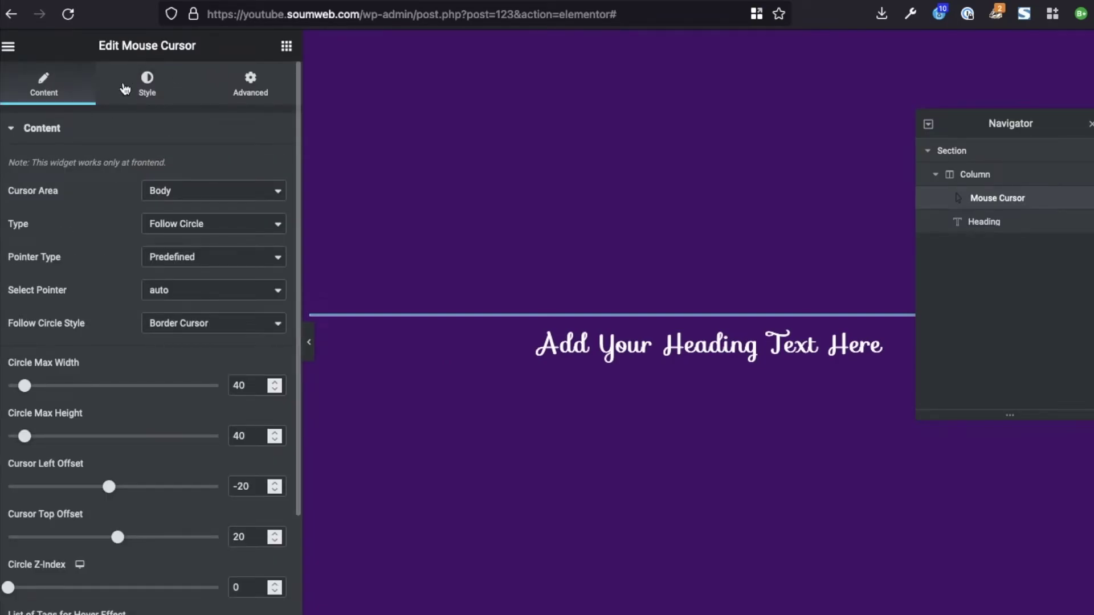
pyautogui.scroll(-2, 162, 252)
pyautogui.scroll(2, 144, 226)
pyautogui.scroll(-2, 207, 419)
pyautogui.scroll(2, 207, 418)
pyautogui.scroll(-2, 207, 419)
pyautogui.scroll(2, 208, 419)
pyautogui.scroll(-1, 208, 419)
pyautogui.scroll(1, 207, 419)
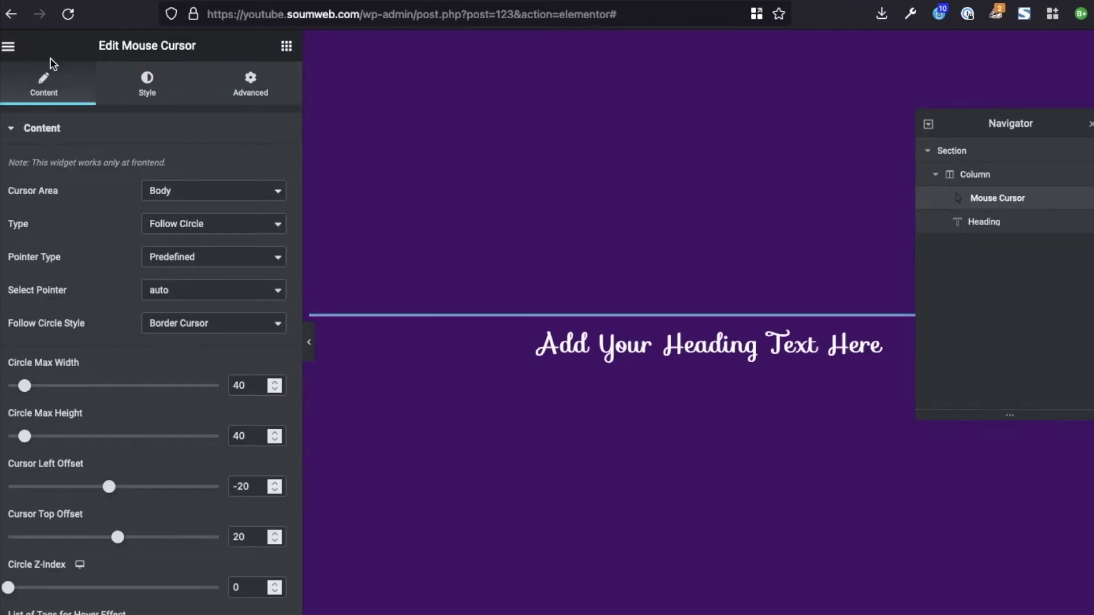
# Return from Style to Content and scroll down to the hover-effect tag list containing 'a'.
pyautogui.click(137, 83)
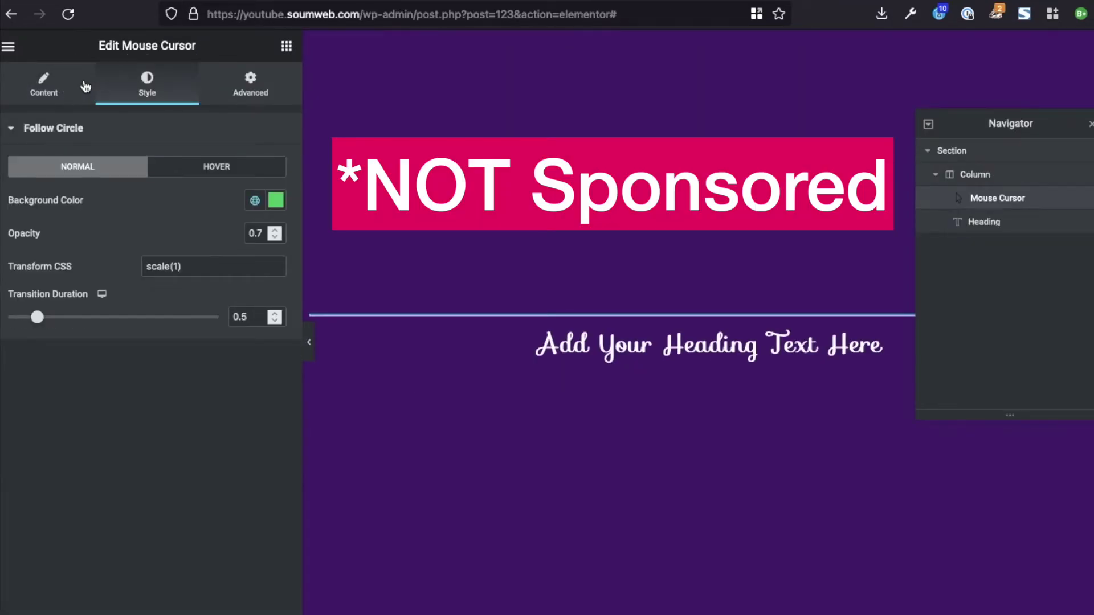
pyautogui.click(85, 87)
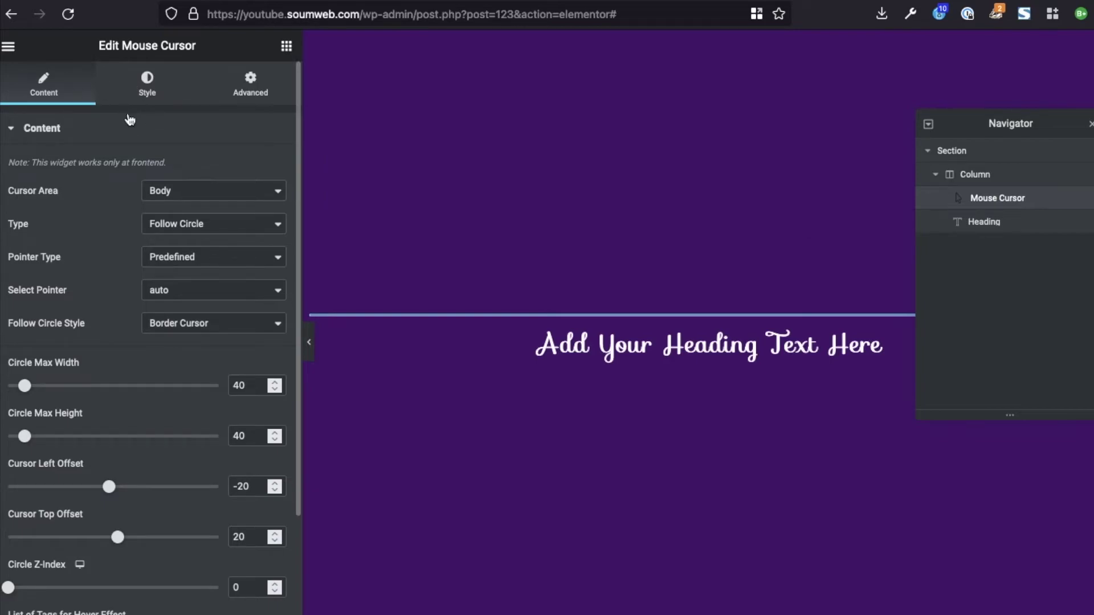
pyautogui.scroll(-3, 166, 340)
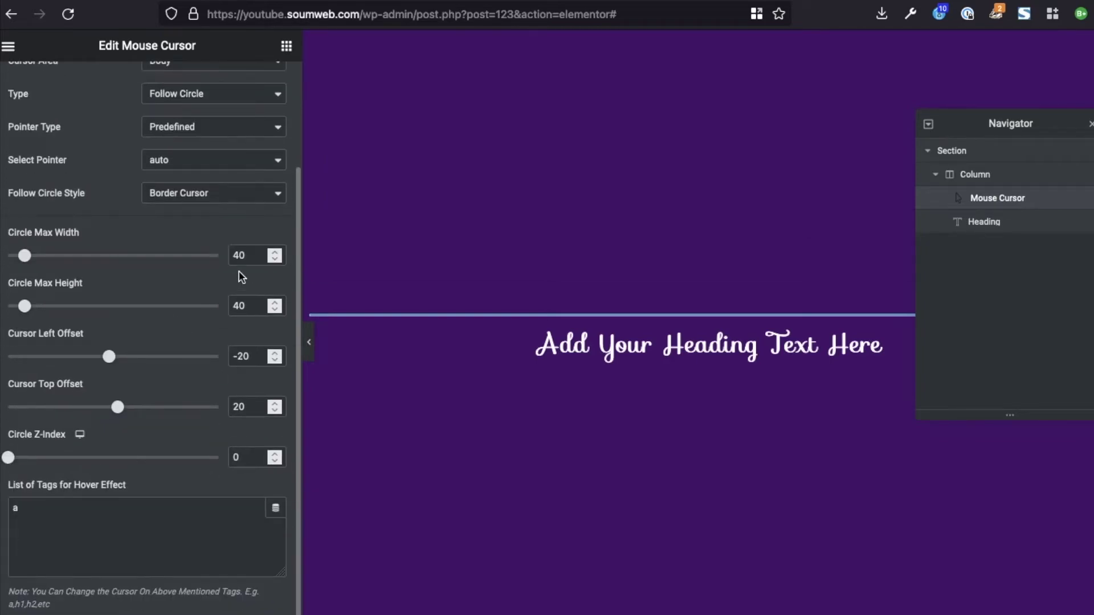
# Set Cursor Left Offset to 70 and Cursor Top Offset to 40.
pyautogui.doubleClick(246, 255)
pyautogui.doubleClick(244, 306)
pyautogui.doubleClick(253, 353)
pyautogui.write('70')
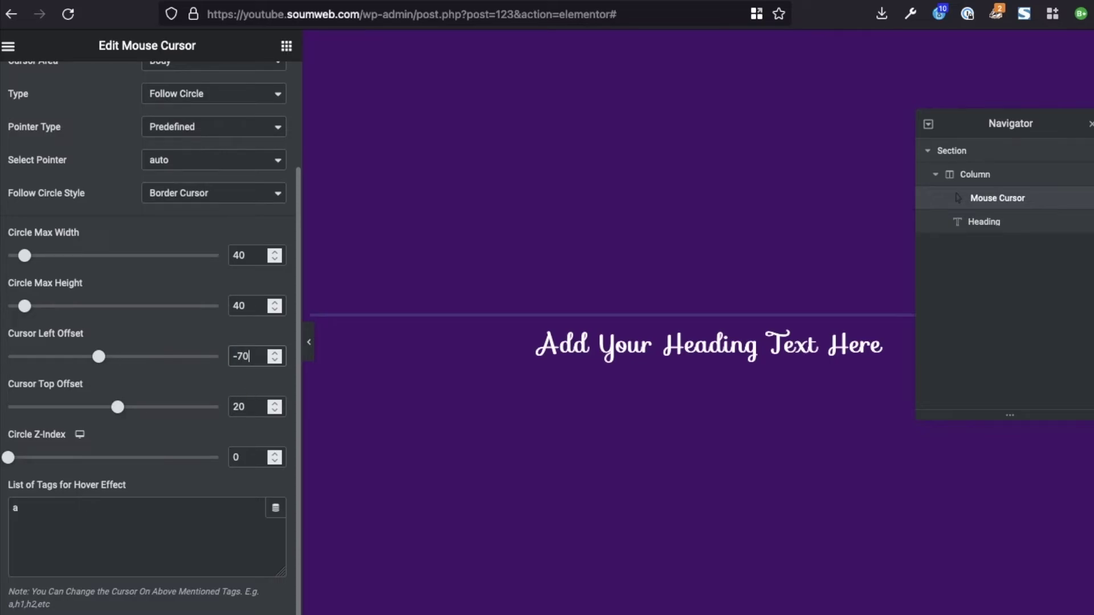
pyautogui.doubleClick(238, 406)
pyautogui.write('40')
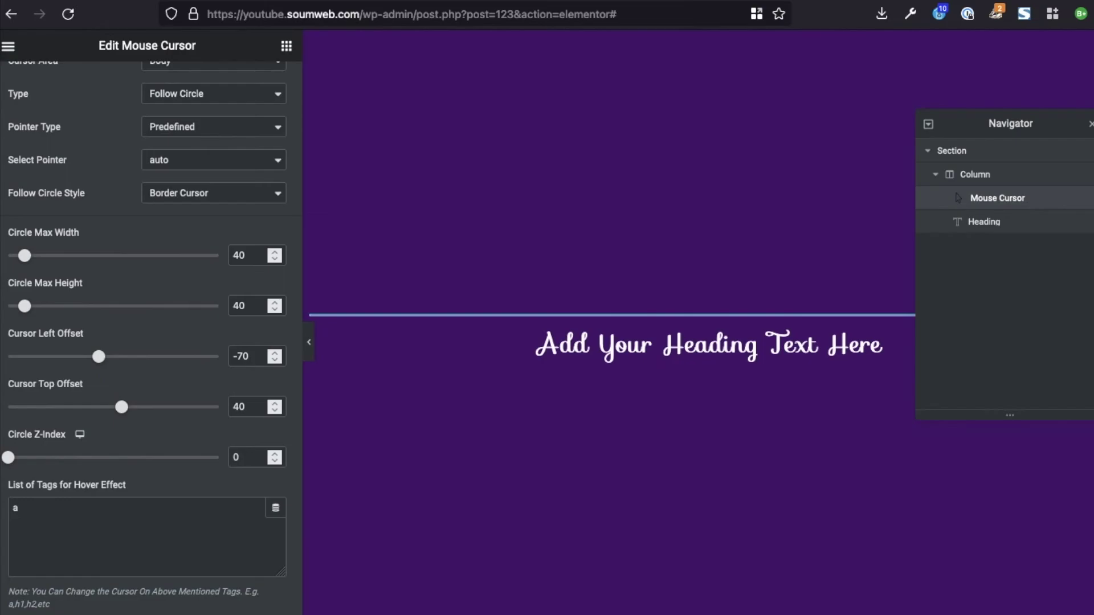
pyautogui.moveTo(248, 358); pyautogui.dragTo(163, 341)
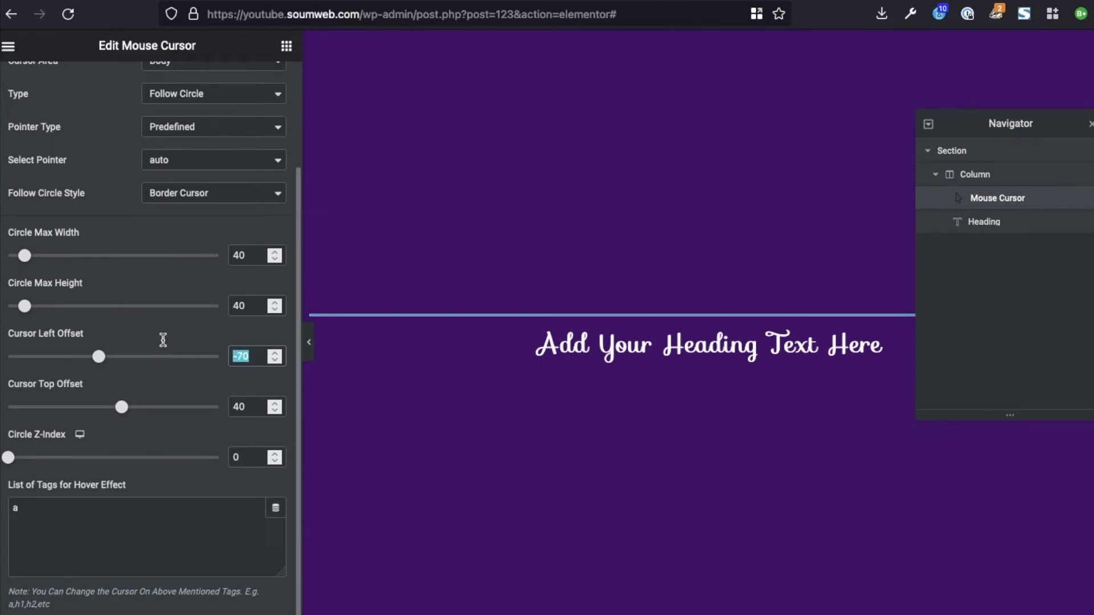
pyautogui.write('70')
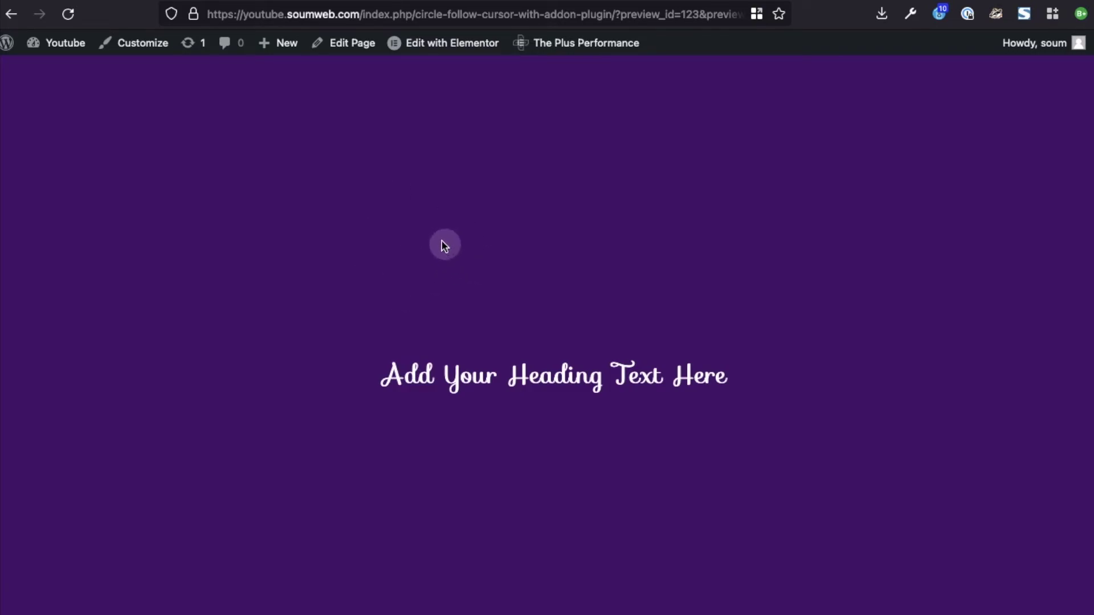
# Back in the editor, set Circle Z-Index to 1.
pyautogui.hotkey('ctrl', 'Tab')
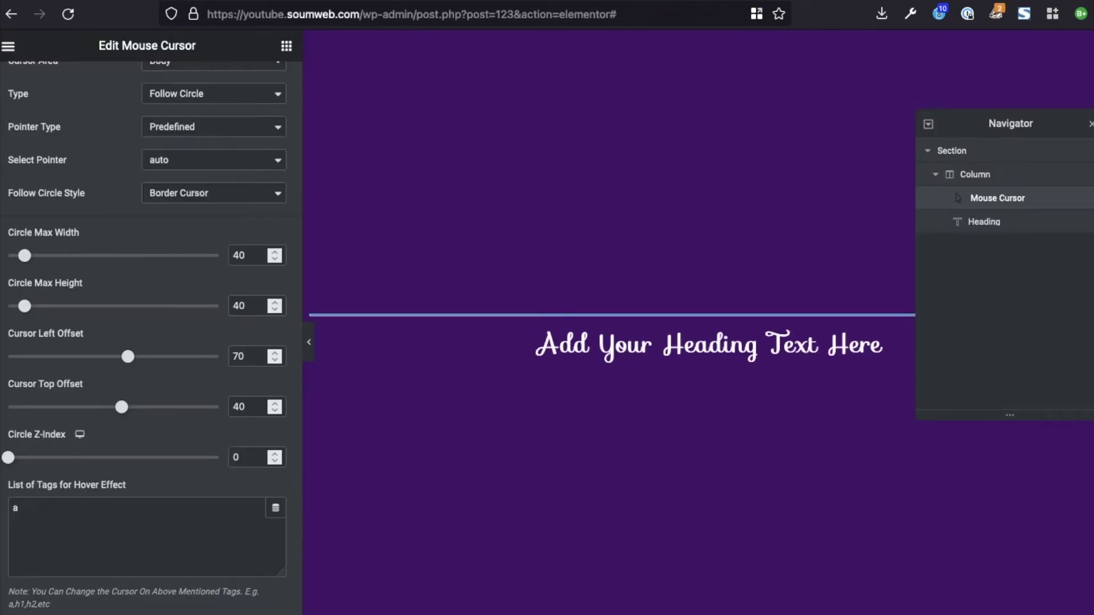
pyautogui.doubleClick(255, 363)
pyautogui.doubleClick(230, 457)
pyautogui.write('1')
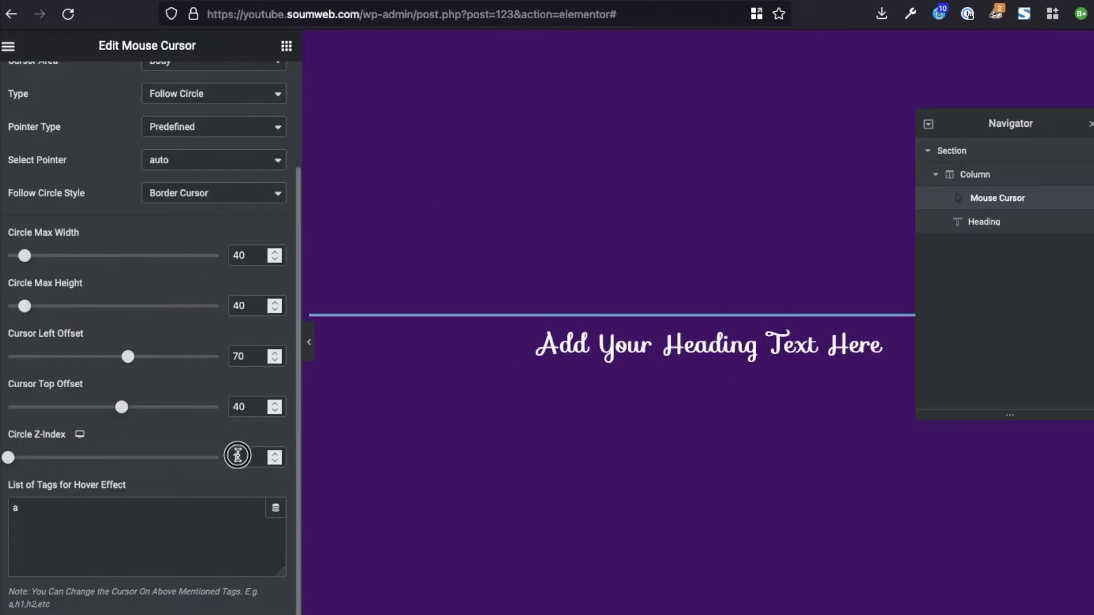
# Try Circle Z-Index 2 and open the live page preview.
pyautogui.doubleClick(237, 455)
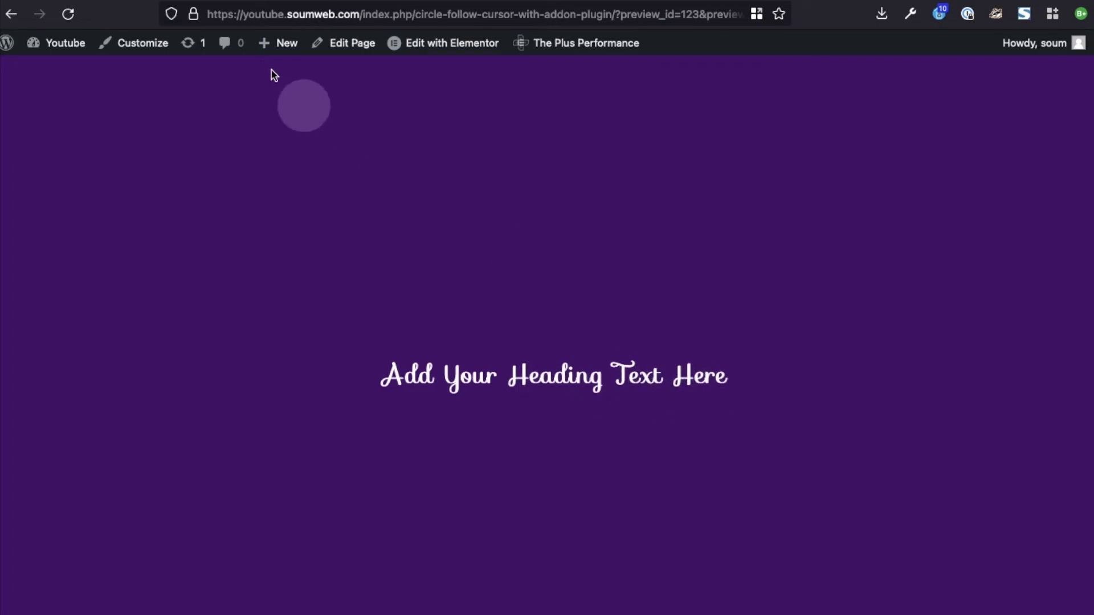
pyautogui.click(214, 7)
pyautogui.moveTo(241, 456); pyautogui.dragTo(183, 450)
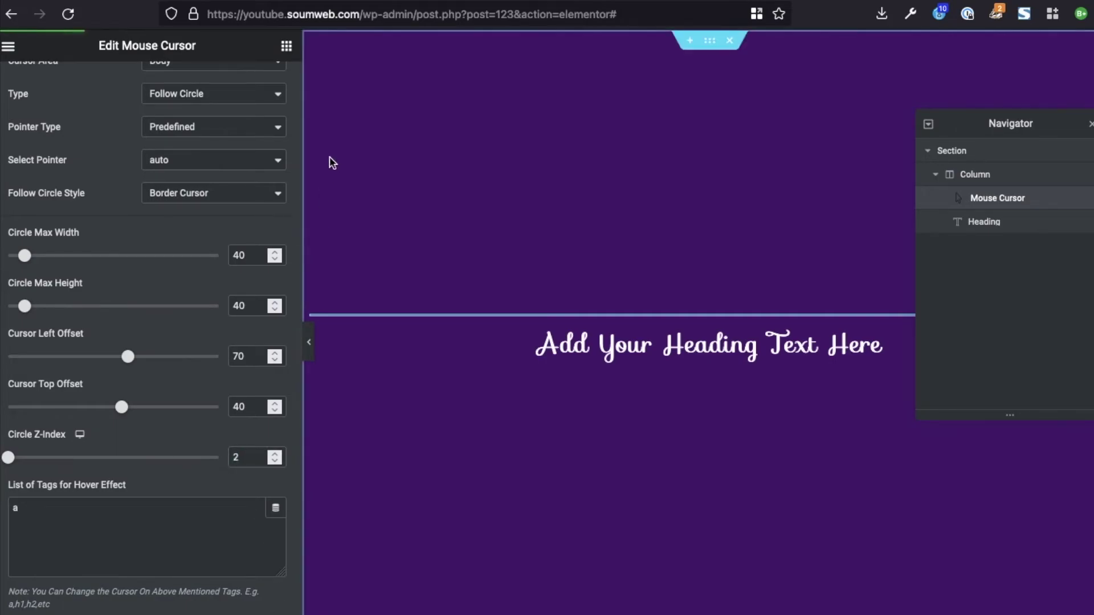
pyautogui.click(329, 3)
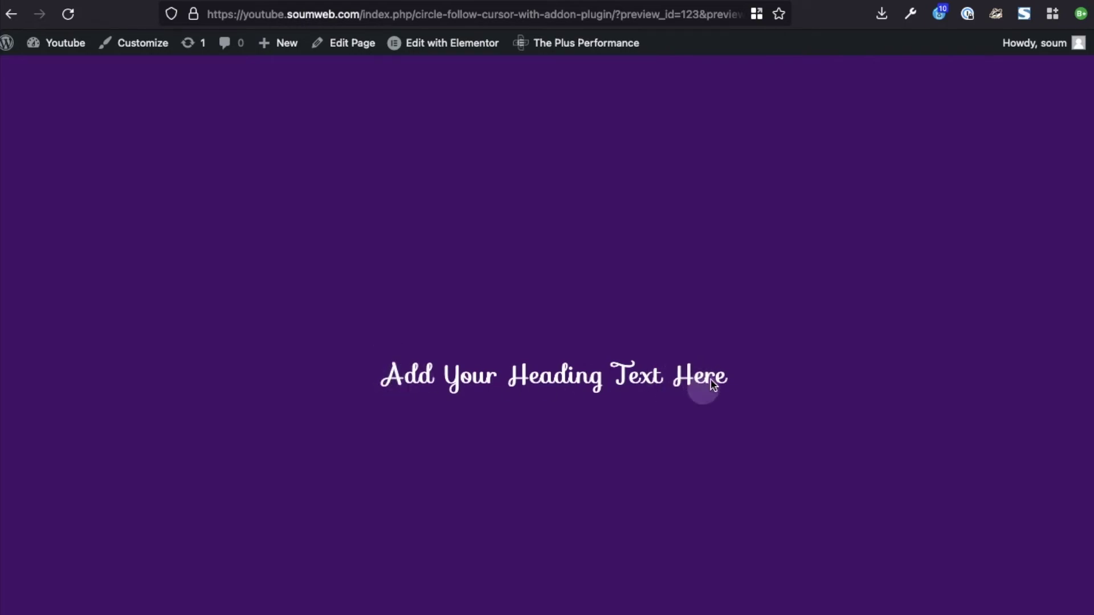
# Test the circle's layering over the heading, then reset Circle Z-Index to 0.
pyautogui.moveTo(334, 374); pyautogui.dragTo(627, 379)
pyautogui.click(627, 378)
pyautogui.moveTo(361, 379); pyautogui.dragTo(663, 371)
pyautogui.click(725, 375)
pyautogui.moveTo(376, 383); pyautogui.dragTo(740, 379)
pyautogui.click(740, 379)
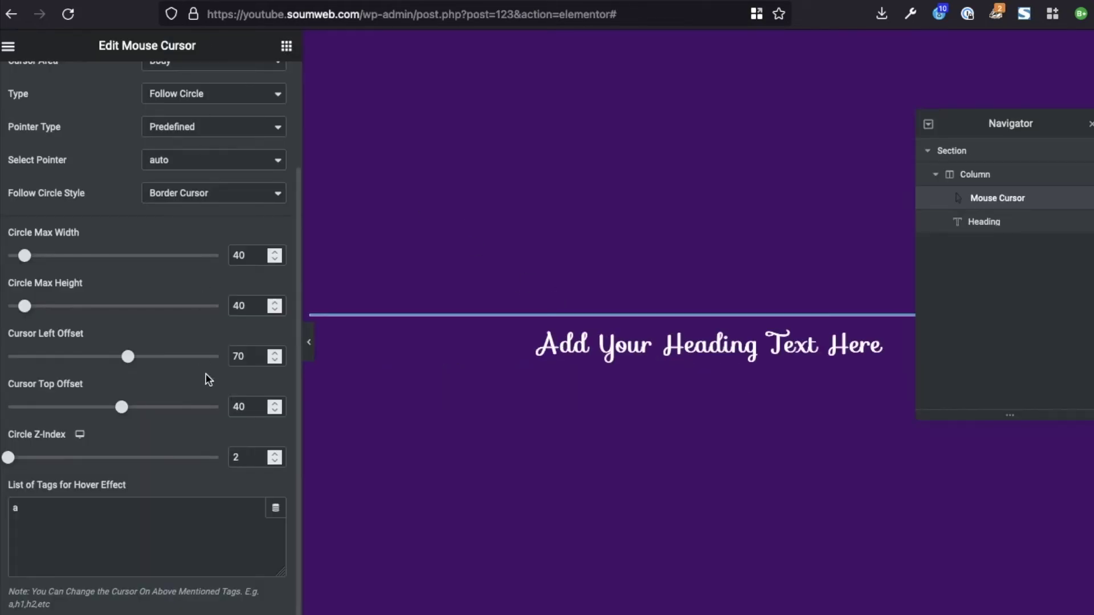
pyautogui.doubleClick(239, 457)
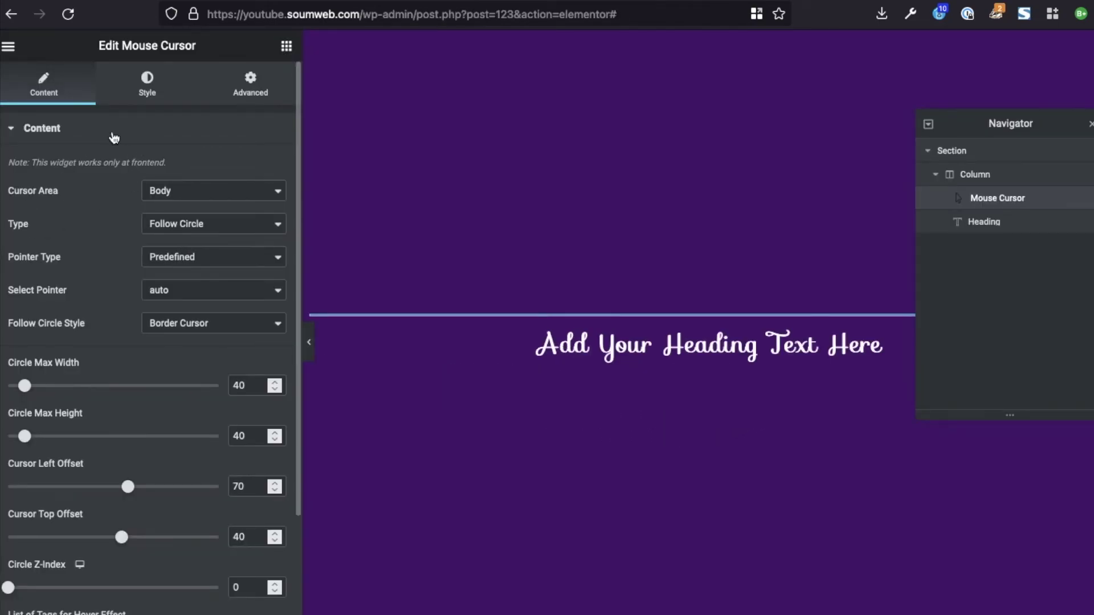
pyautogui.click(114, 137)
# Change the Follow Circle's normal background from green to a fully saturated yellow-green.
pyautogui.click(128, 125)
pyautogui.click(144, 86)
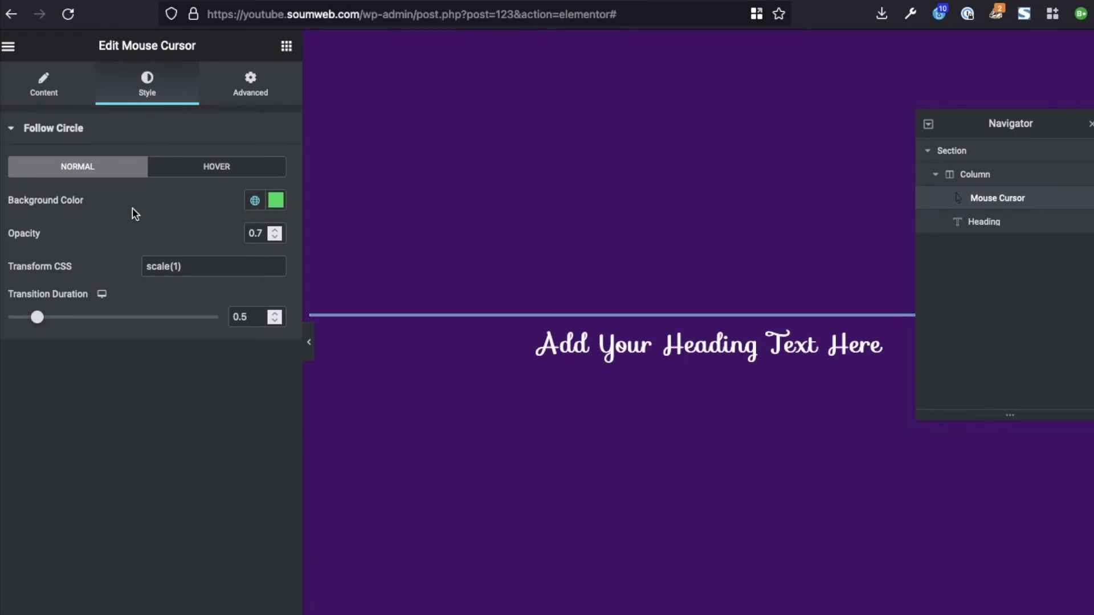
pyautogui.click(254, 203)
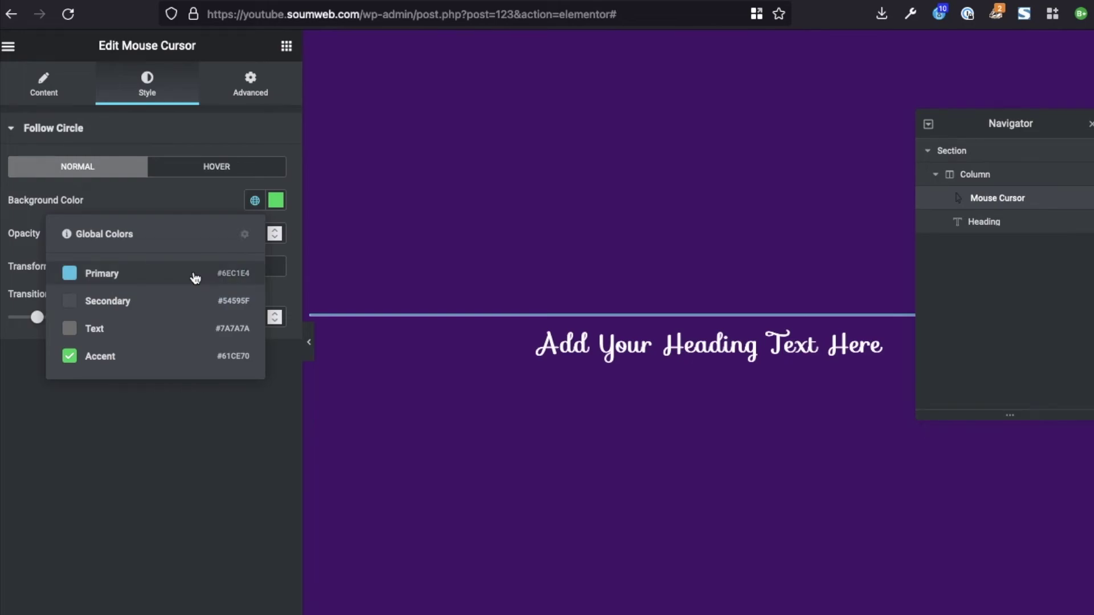
pyautogui.click(254, 200)
pyautogui.click(276, 200)
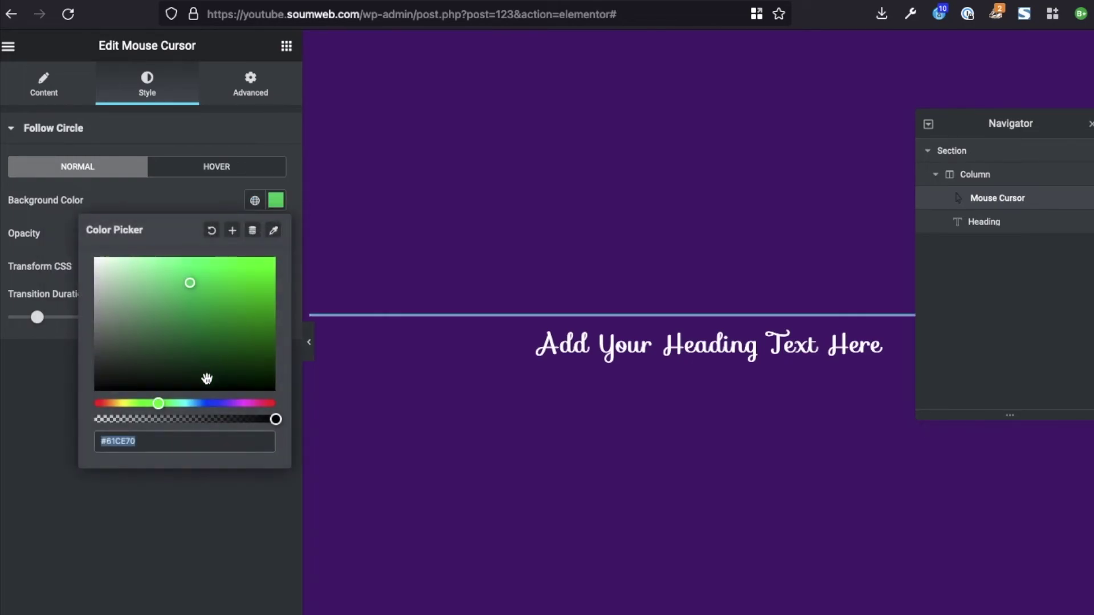
pyautogui.moveTo(158, 403); pyautogui.dragTo(127, 403)
pyautogui.moveTo(240, 305); pyautogui.dragTo(260, 269)
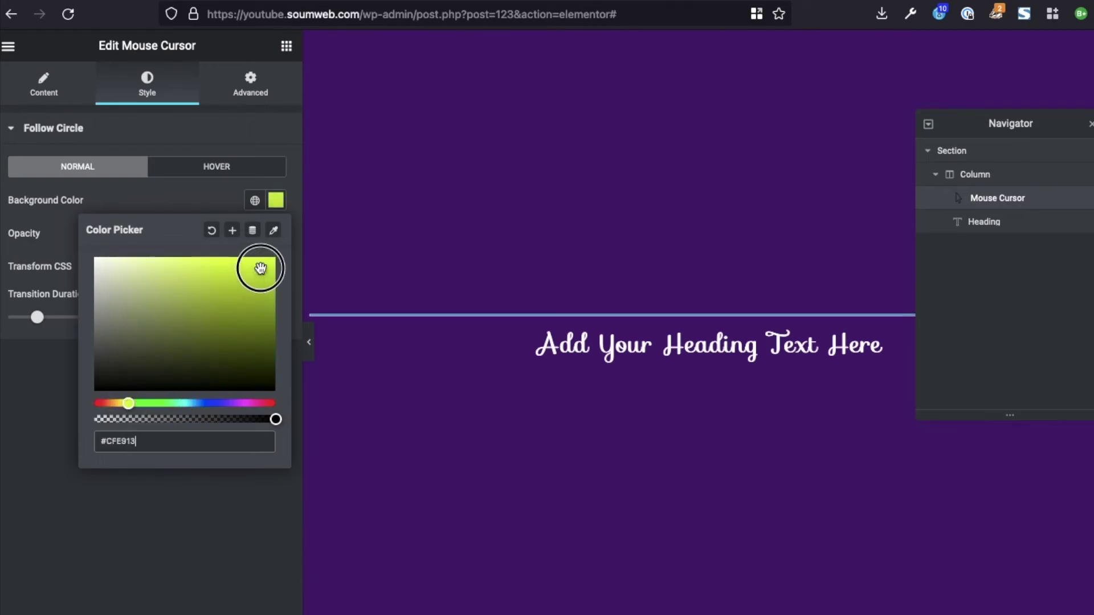
pyautogui.click(206, 505)
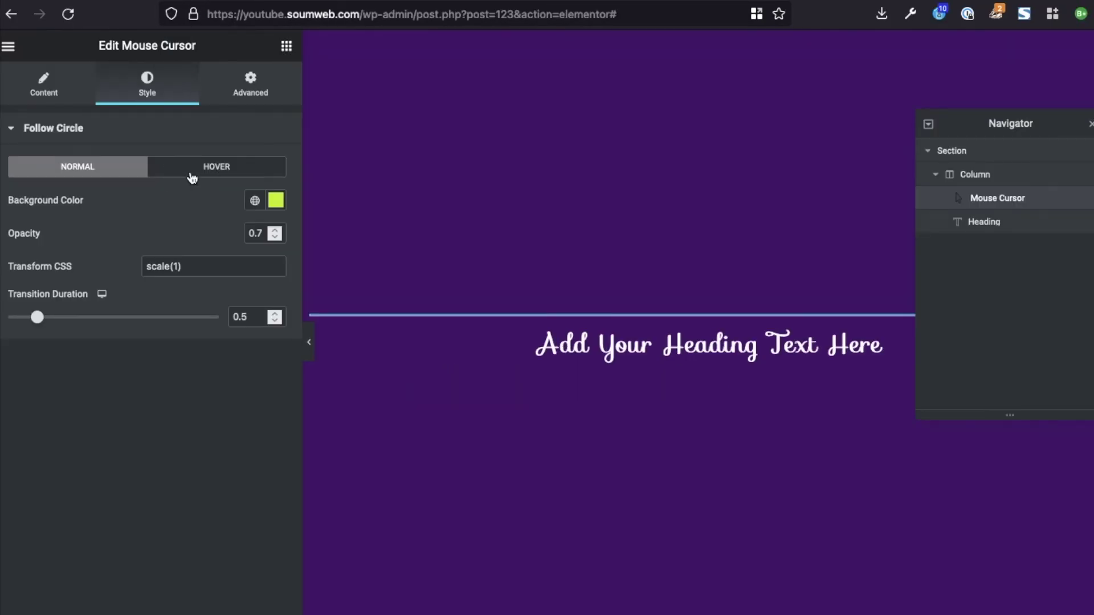
# Check the hover-state settings and test the recoloured circle over the heading text.
pyautogui.click(193, 179)
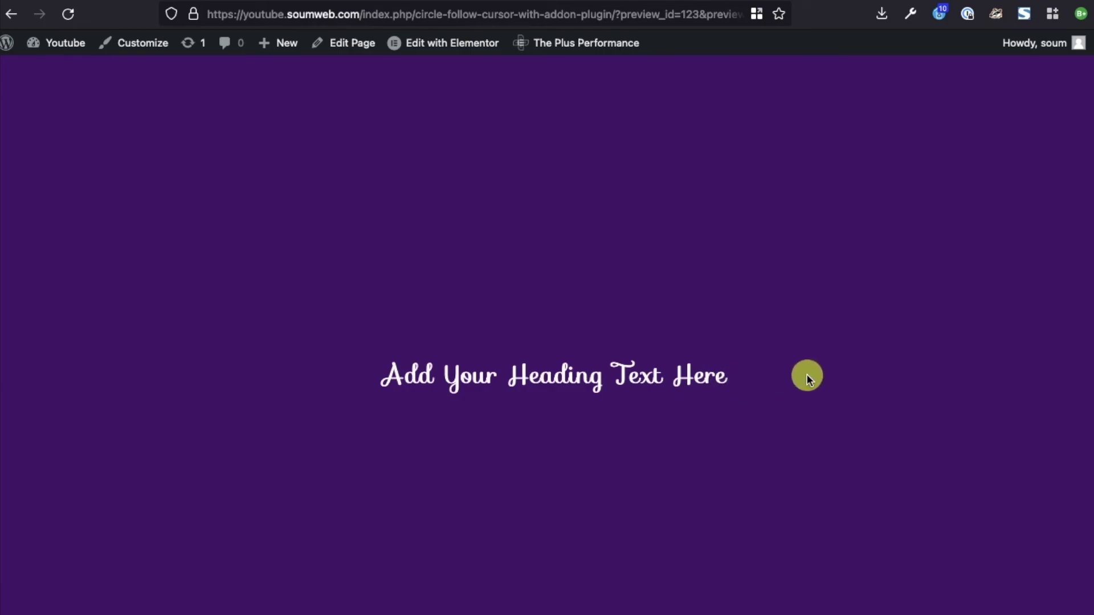
pyautogui.moveTo(805, 374); pyautogui.dragTo(562, 371)
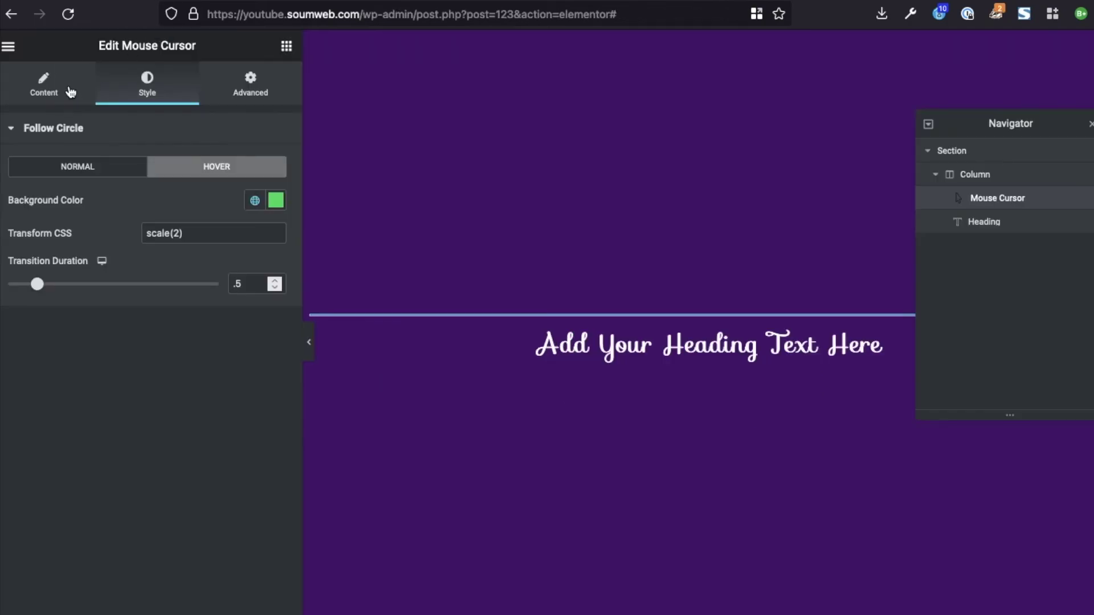
pyautogui.click(70, 92)
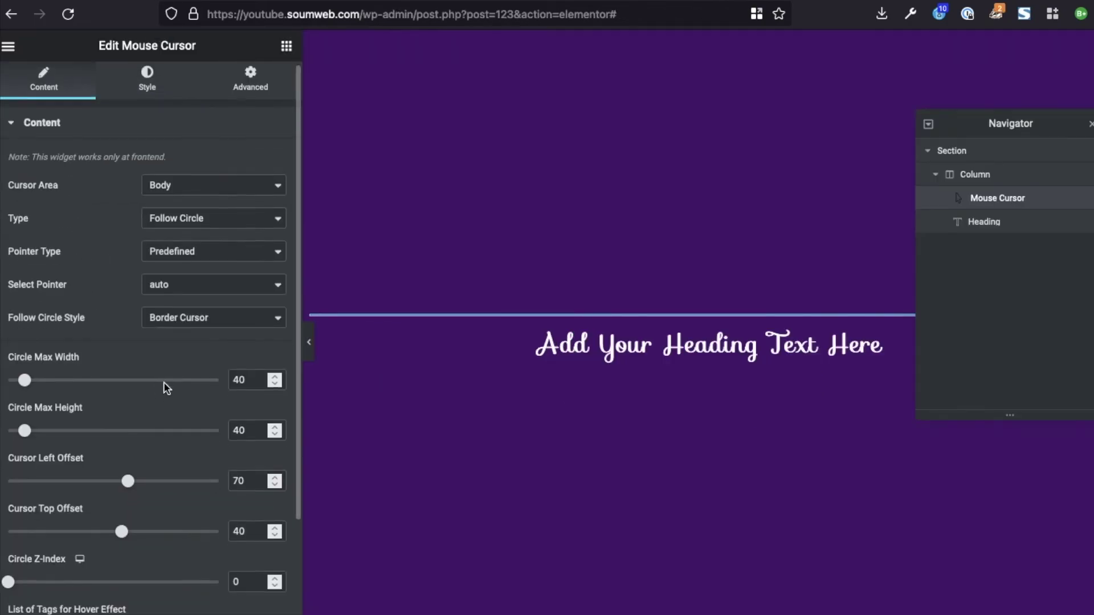
# Review the Cursor Left Offset 70 and Cursor Top Offset 40 values in Content.
pyautogui.scroll(-2, 163, 382)
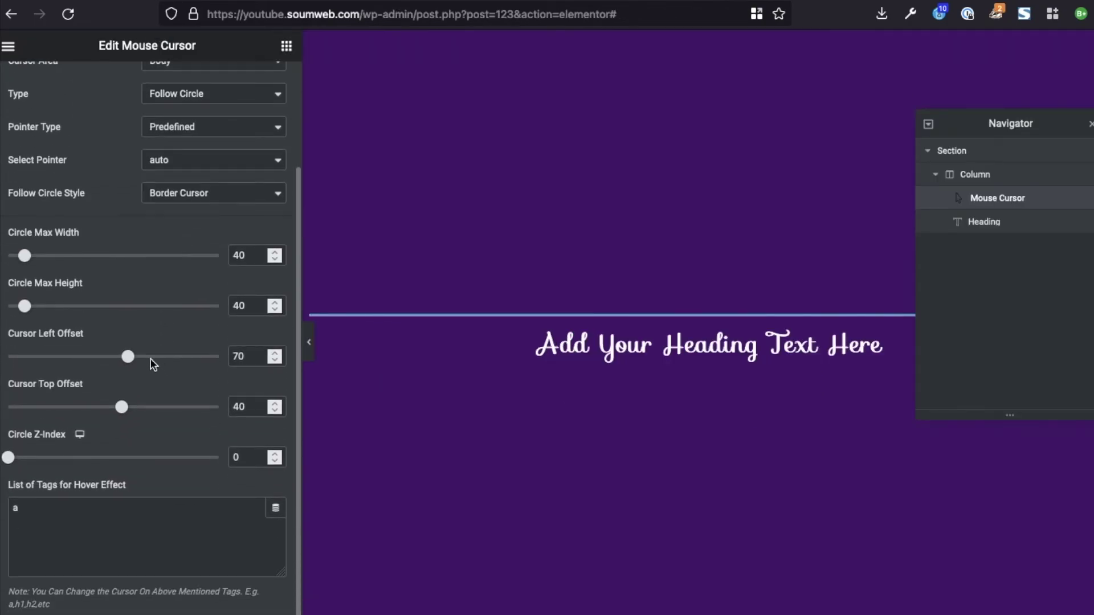
pyautogui.doubleClick(253, 359)
pyautogui.doubleClick(248, 406)
pyautogui.click(248, 359)
pyautogui.doubleClick(242, 406)
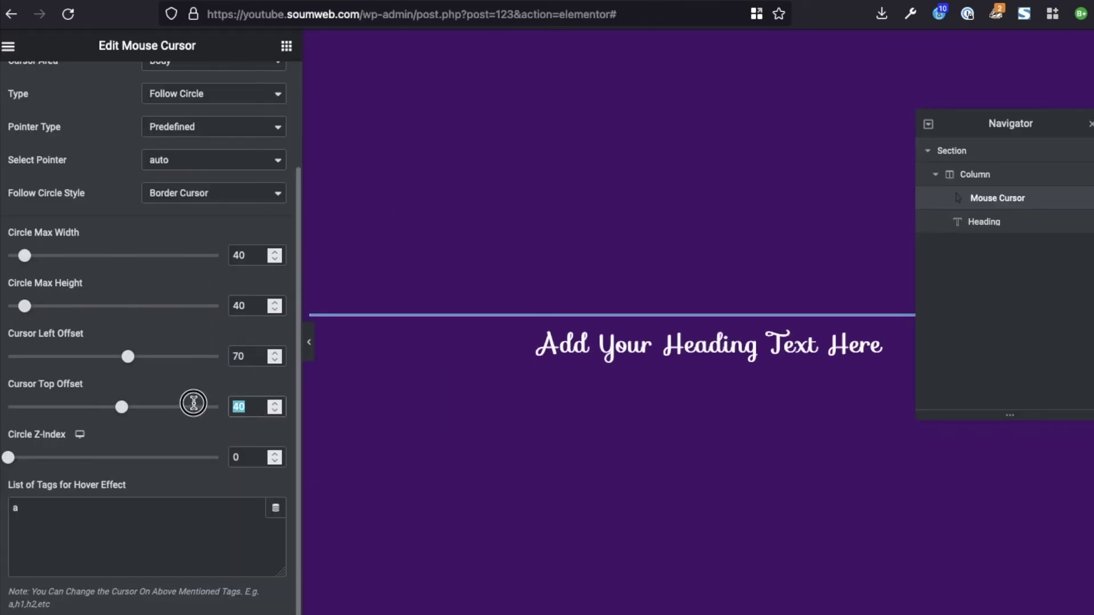
pyautogui.scroll(5, 182, 376)
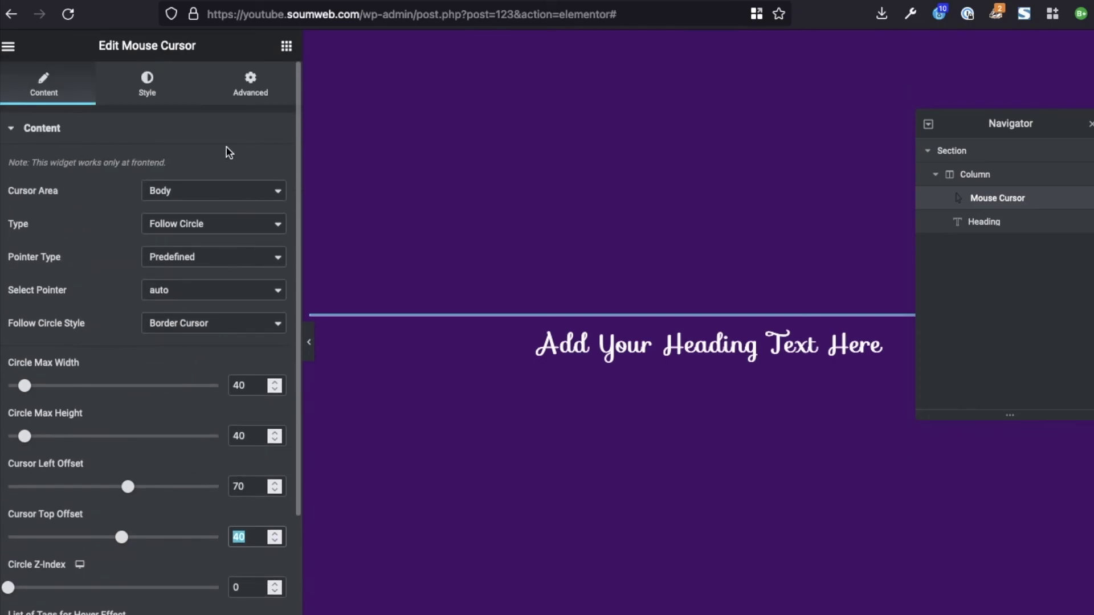
# Flip through the Style and Advanced tabs, ending back on the Content settings.
pyautogui.click(149, 87)
pyautogui.click(253, 90)
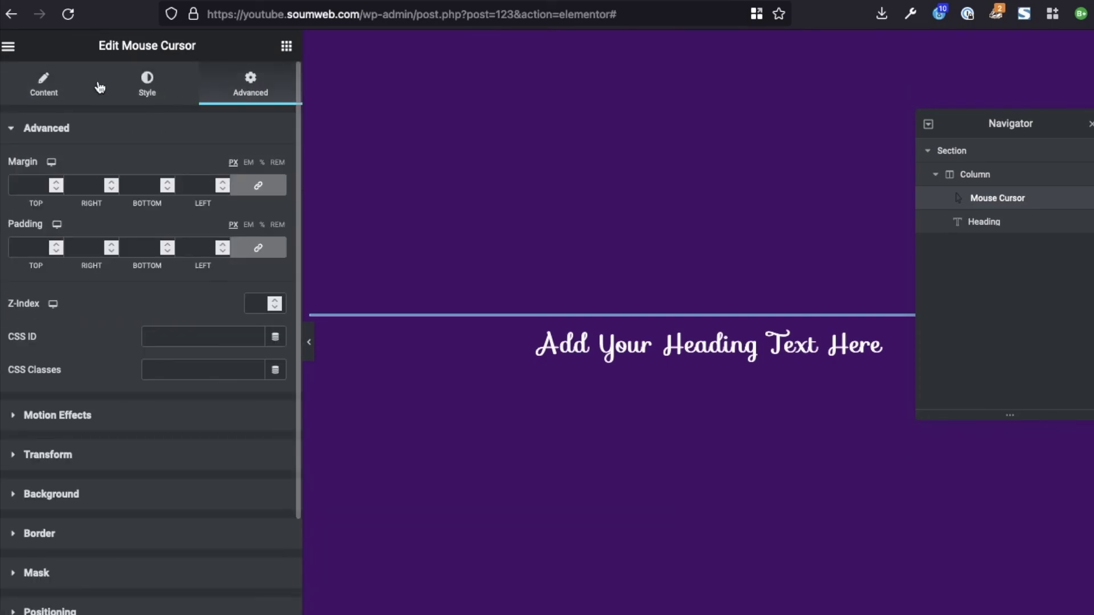
pyautogui.click(69, 90)
pyautogui.click(168, 95)
pyautogui.click(251, 87)
pyautogui.click(178, 97)
pyautogui.click(56, 97)
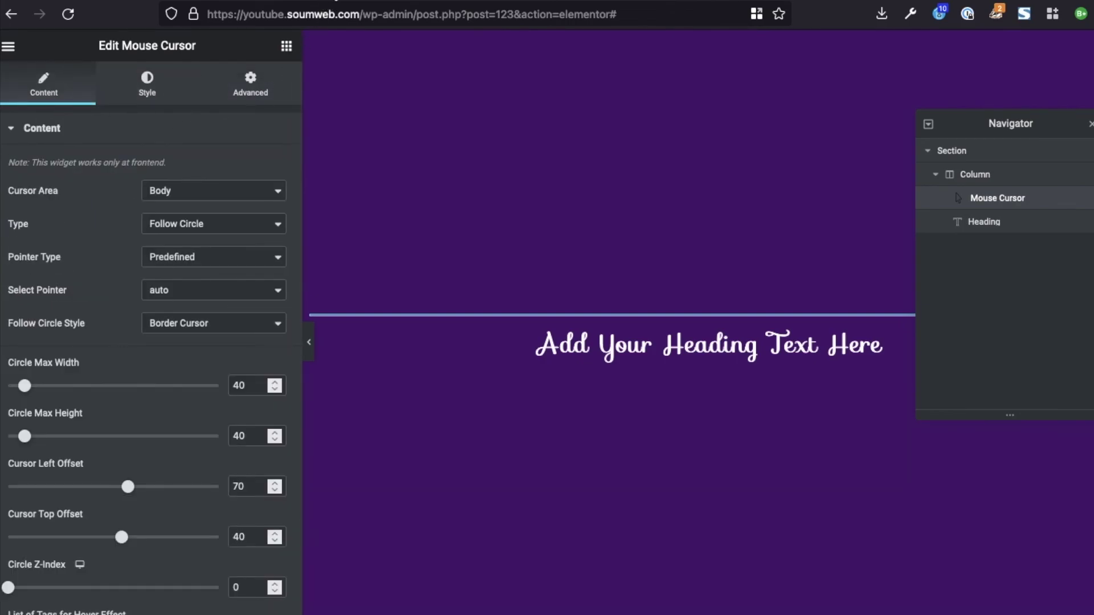
pyautogui.click(330, 2)
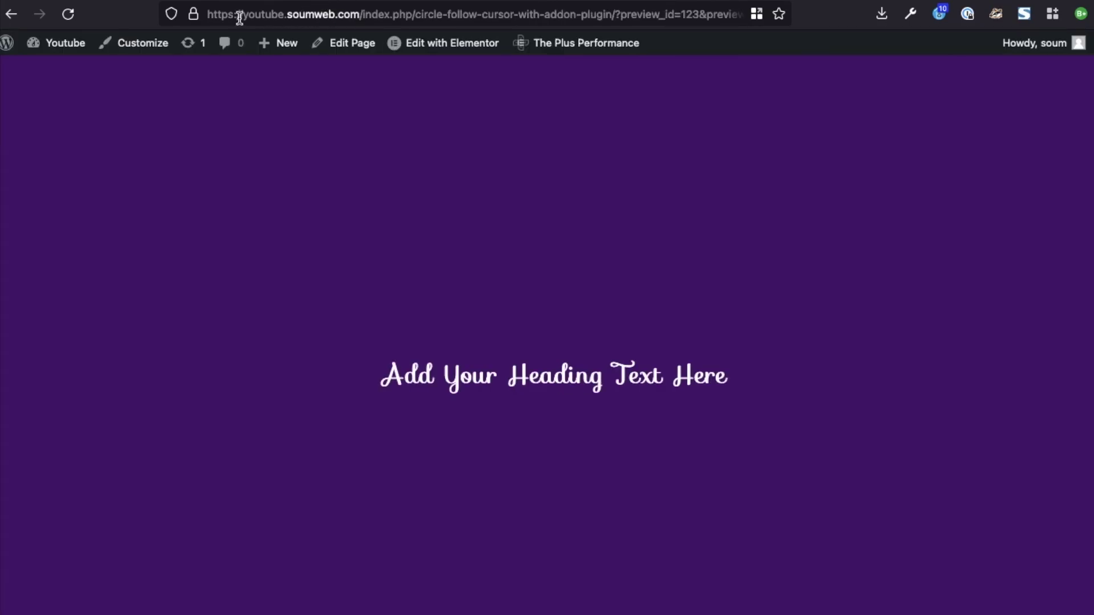
pyautogui.moveTo(398, 383); pyautogui.dragTo(745, 370)
pyautogui.click(798, 378)
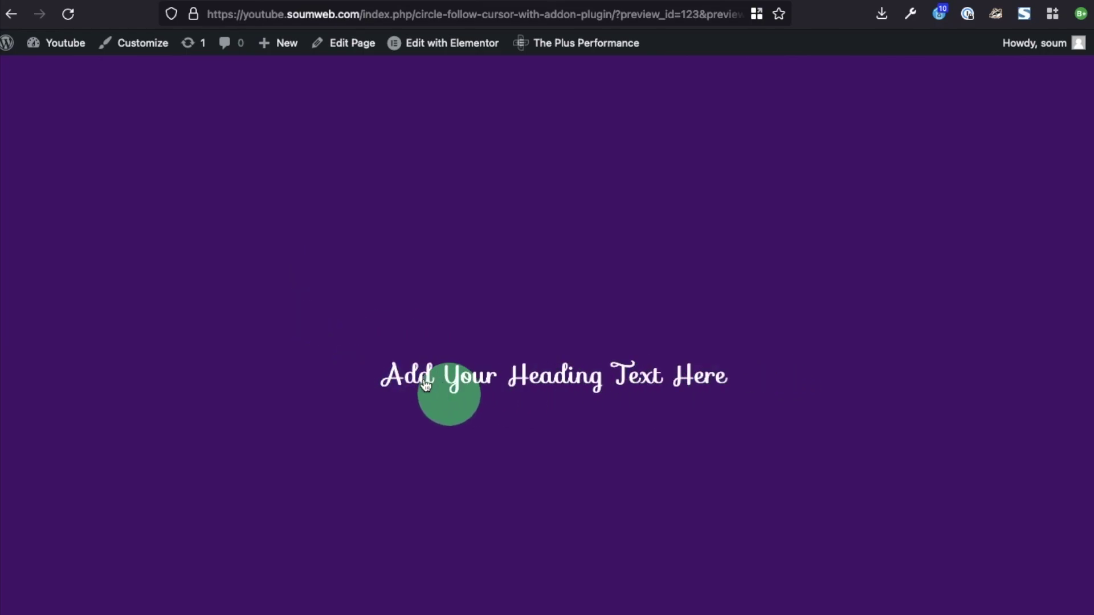
pyautogui.moveTo(393, 377)
pyautogui.mouseDown()
pyautogui.moveTo(722, 378)
pyautogui.moveTo(853, 407)
pyautogui.moveTo(642, 386)
pyautogui.moveTo(376, 379)
pyautogui.mouseUp()
pyautogui.click(854, 408)
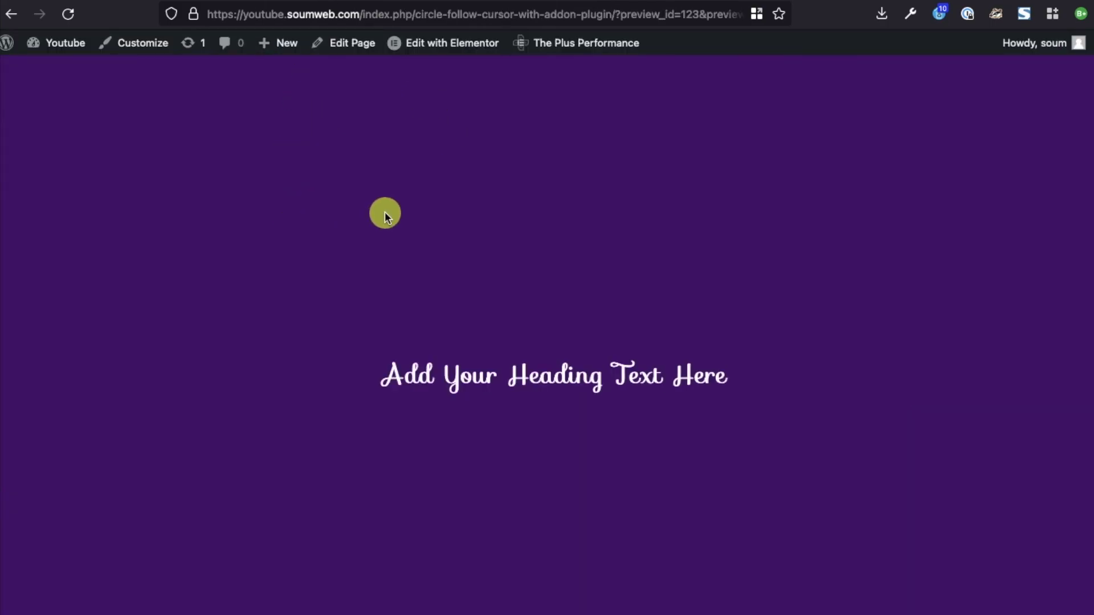
pyautogui.moveTo(379, 377); pyautogui.dragTo(325, 374)
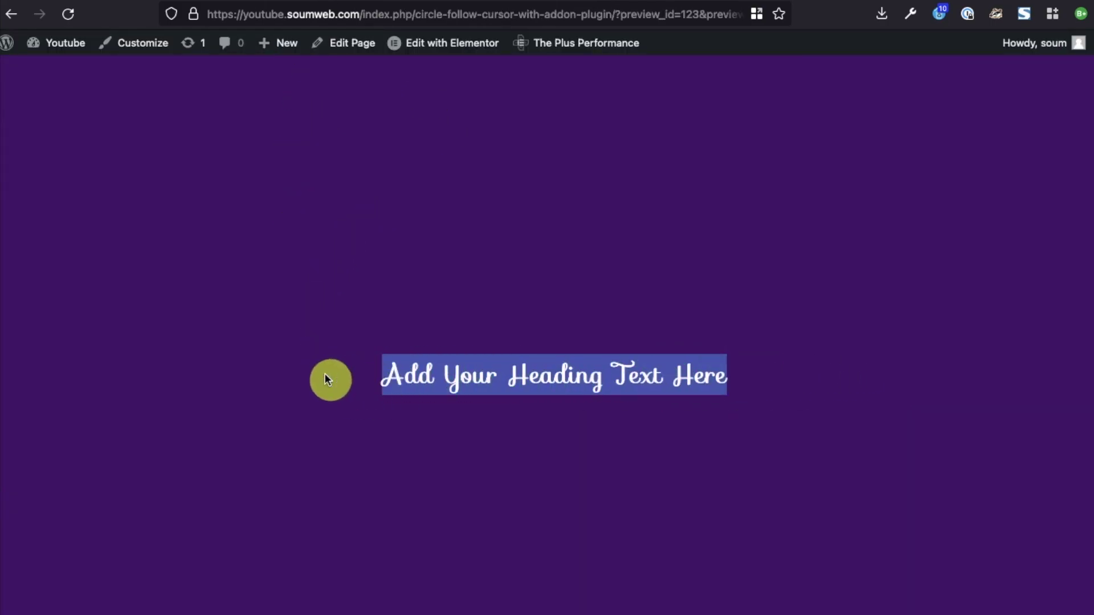
pyautogui.click(301, 191)
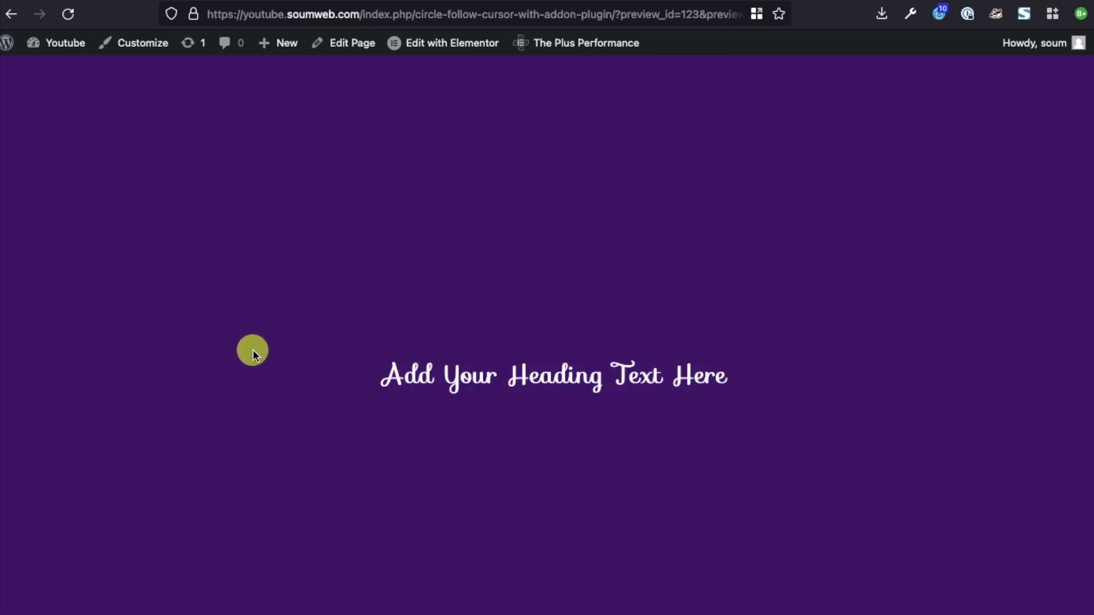
pyautogui.moveTo(373, 370); pyautogui.dragTo(753, 379)
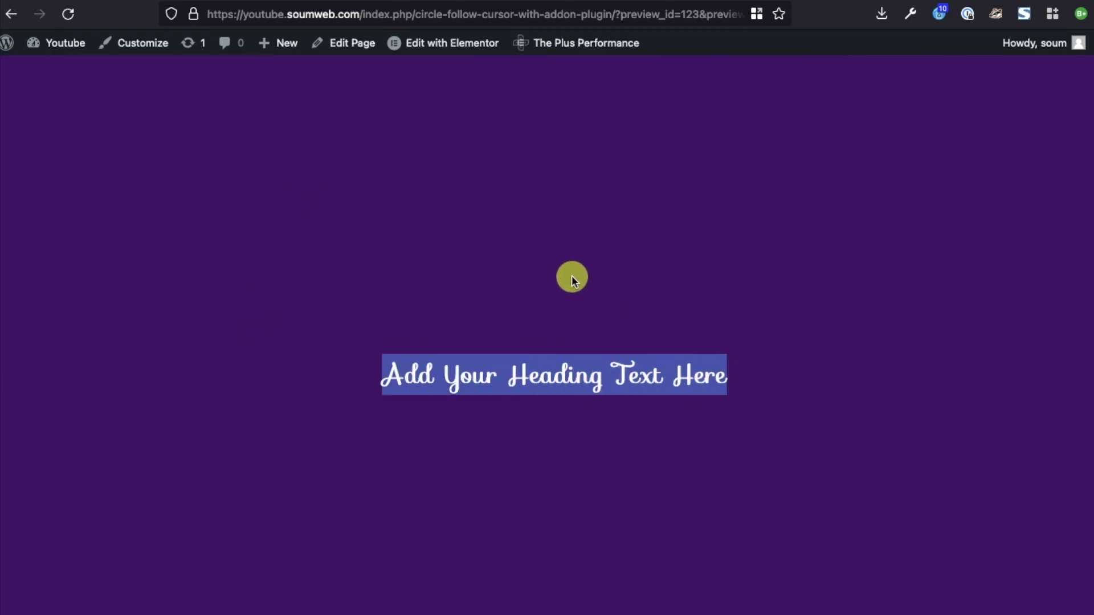
pyautogui.click(572, 276)
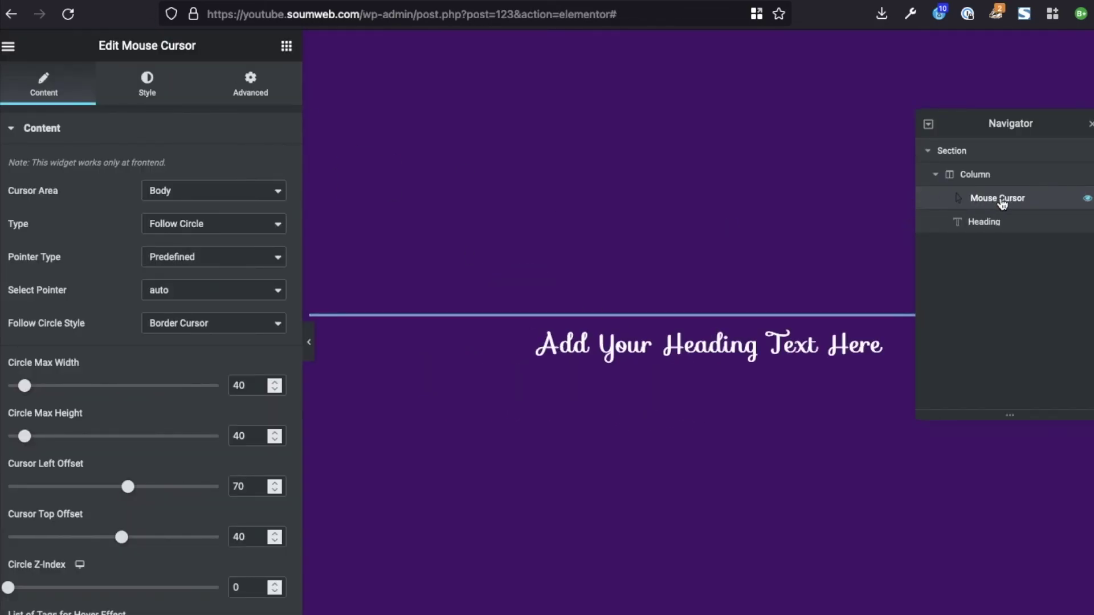
pyautogui.click(120, 91)
pyautogui.click(245, 88)
pyautogui.click(147, 85)
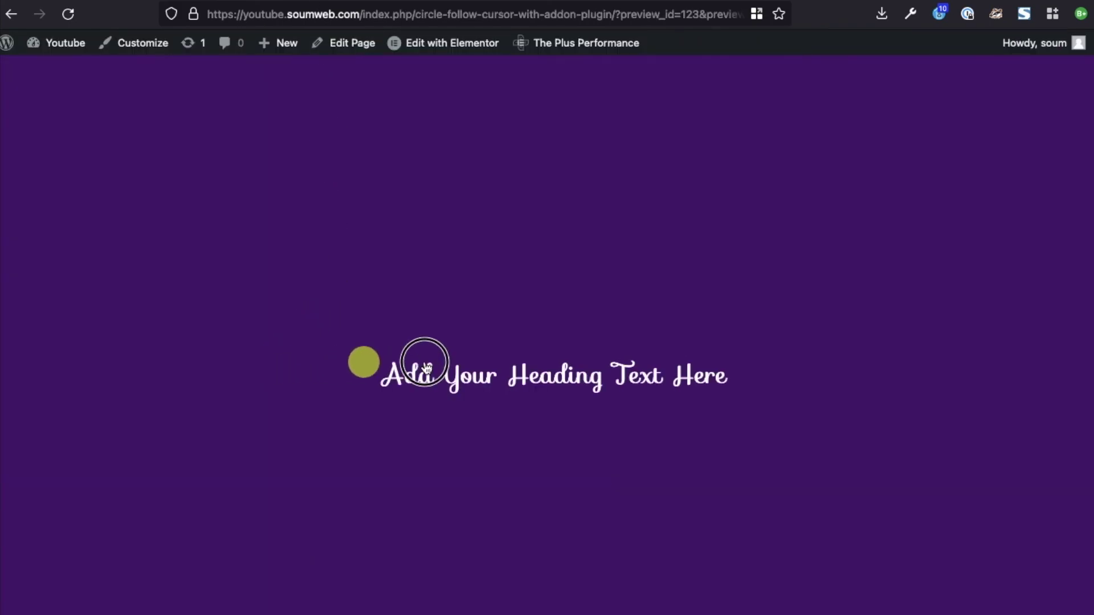
pyautogui.moveTo(367, 364); pyautogui.dragTo(781, 366)
pyautogui.click(797, 368)
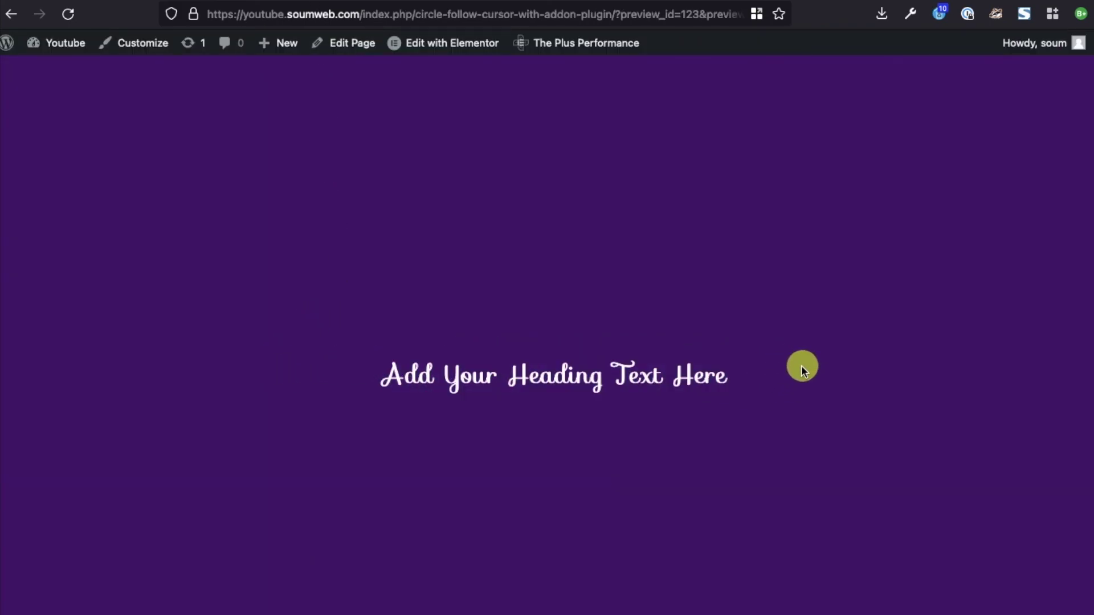